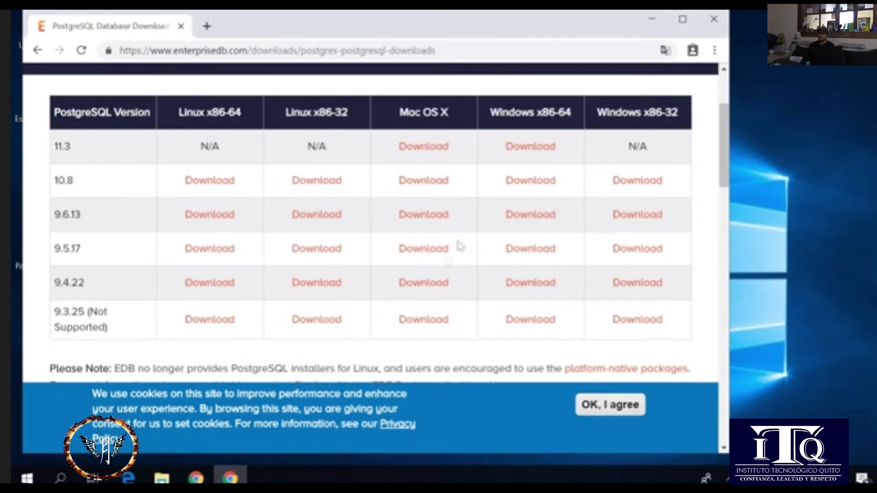
- Download the PostgreSQL 11.3 installer for Windows x86-64 from the EnterpriseDB version table
{"action": "scroll", "coordinate": [478, 227], "scroll_direction": "down", "scroll_amount": 3}
{"action": "scroll", "coordinate": [478, 226], "scroll_direction": "up", "scroll_amount": 3}
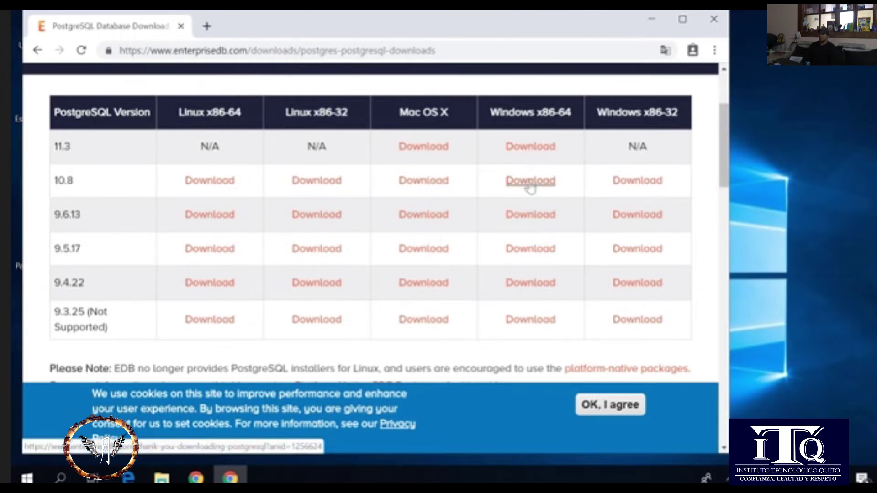
{"action": "left_click", "coordinate": [534, 153]}
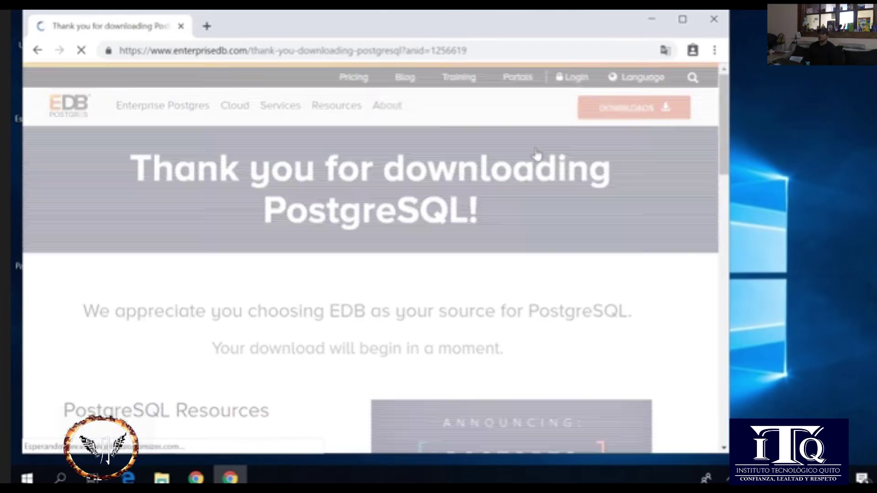
{"action": "scroll", "coordinate": [369, 192], "scroll_direction": "down", "scroll_amount": 6}
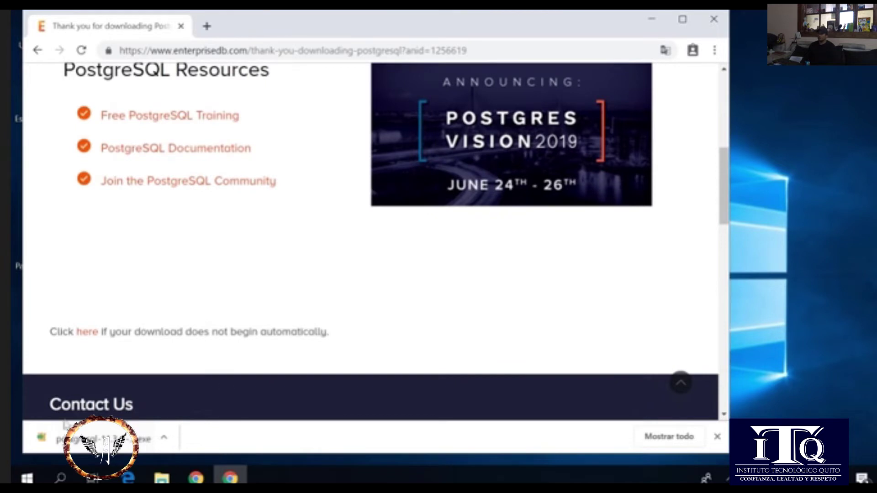
- Launch the downloaded PostgreSQL installer and clear the browser window and OBS Studio notification out of the way
{"action": "left_click", "coordinate": [102, 437]}
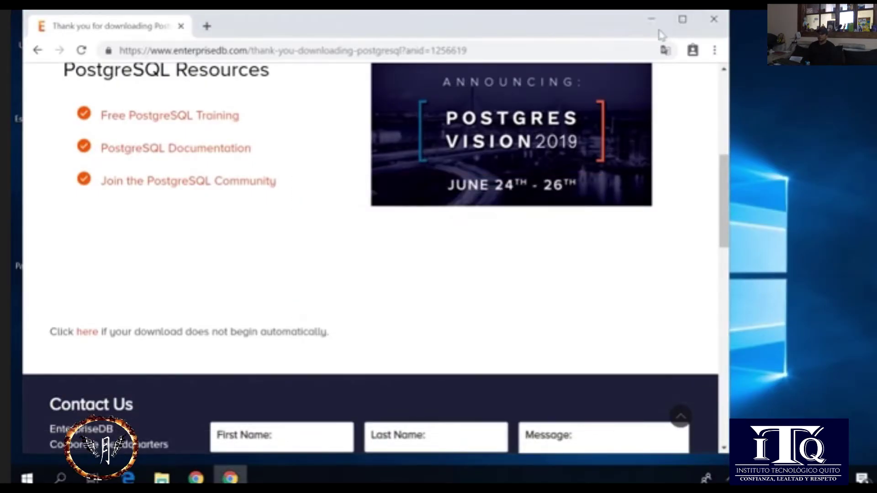
{"action": "left_click", "coordinate": [658, 21]}
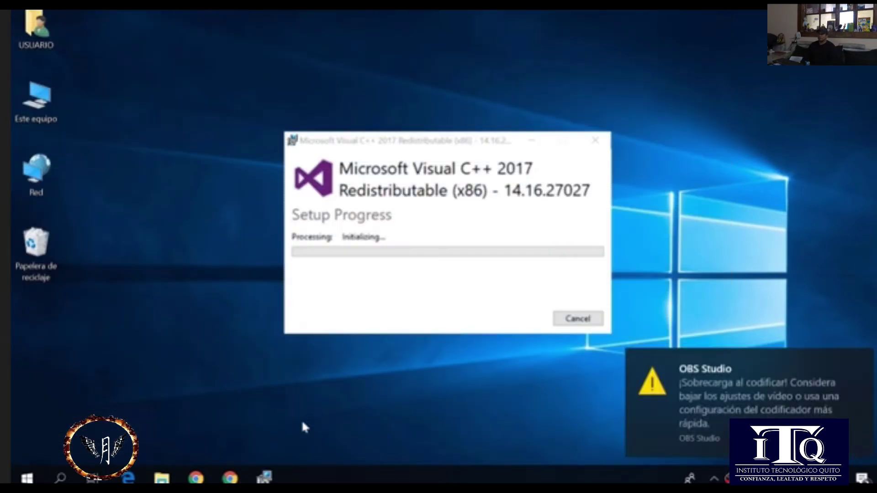
{"action": "left_click", "coordinate": [861, 360]}
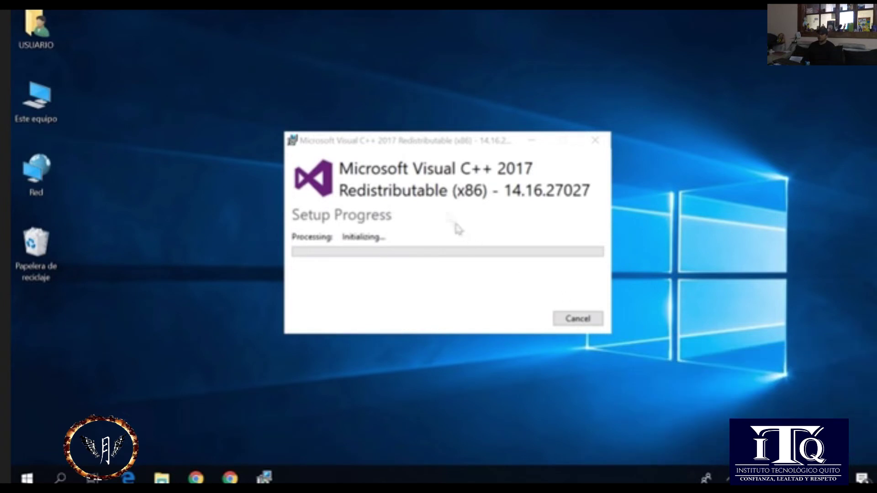
{"action": "left_click", "coordinate": [438, 151]}
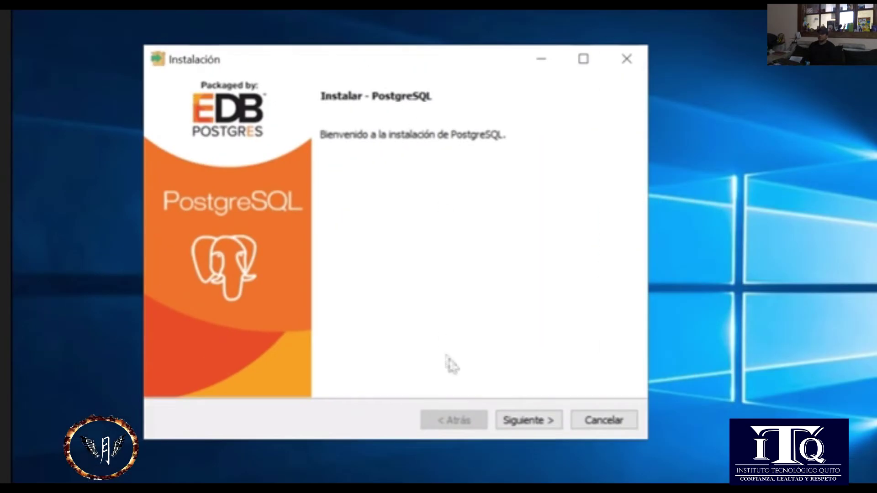
- Accept the default installation and data directories under C:\Program Files\PostgreSQL\11, keeping all four components selected
{"action": "left_click", "coordinate": [524, 419]}
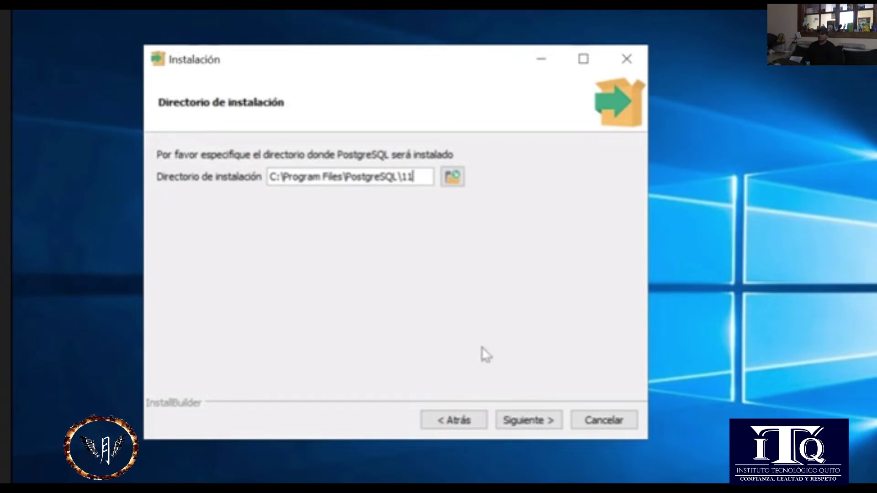
{"action": "left_click", "coordinate": [506, 418]}
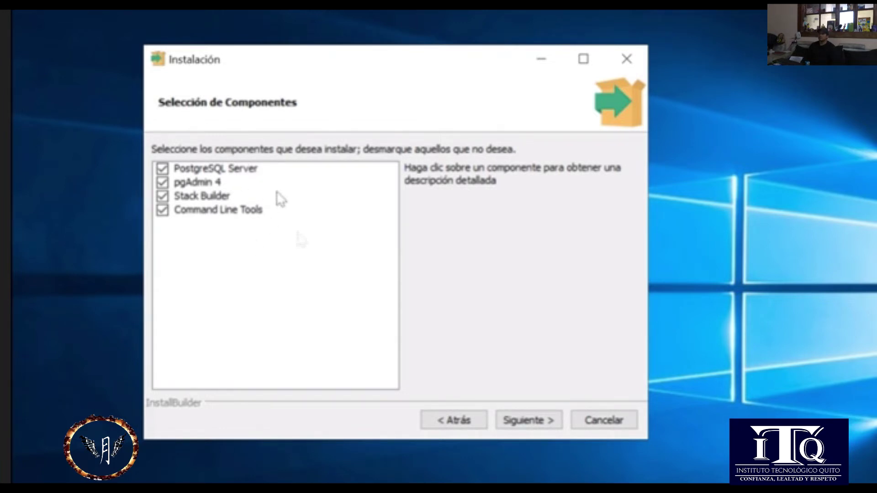
{"action": "left_click", "coordinate": [520, 420]}
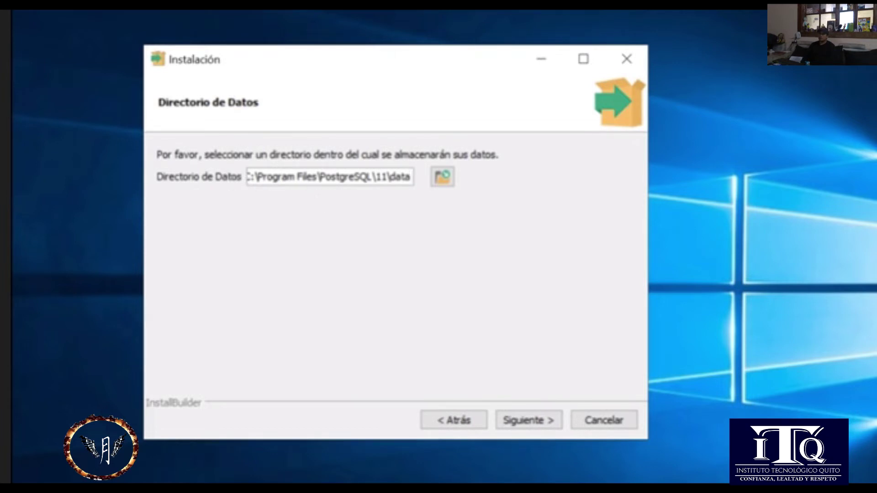
{"action": "key", "text": "ctrl+shift+Left"}
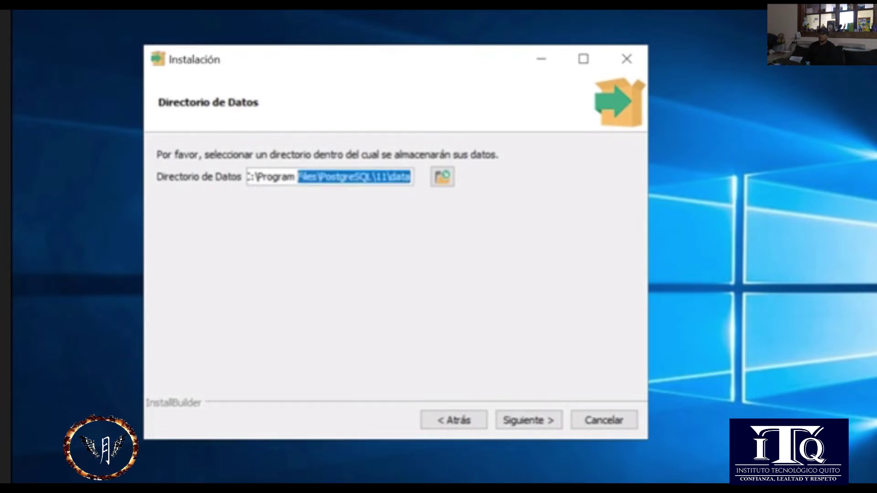
{"action": "left_click", "coordinate": [538, 421]}
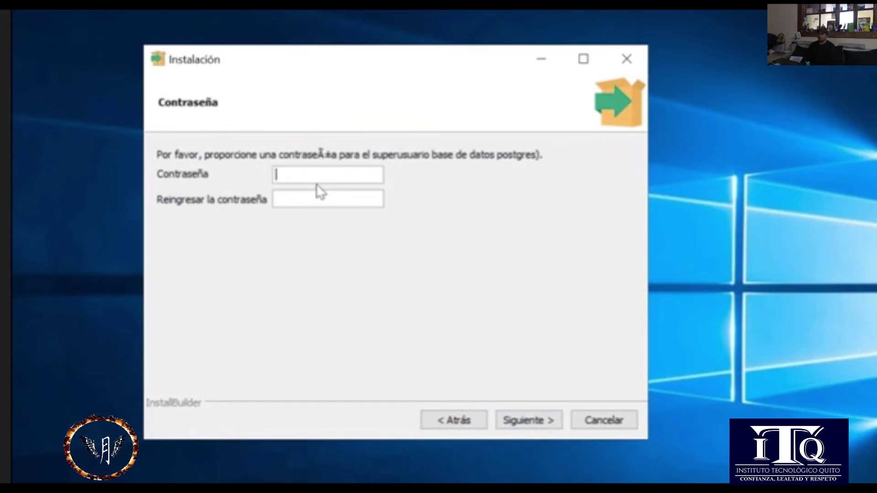
- Enter and re-enter the password for the postgres database superuser, and submit it
{"action": "type", "text": "********"}
{"action": "key", "text": "Tab"}
{"action": "type", "text": "******"}
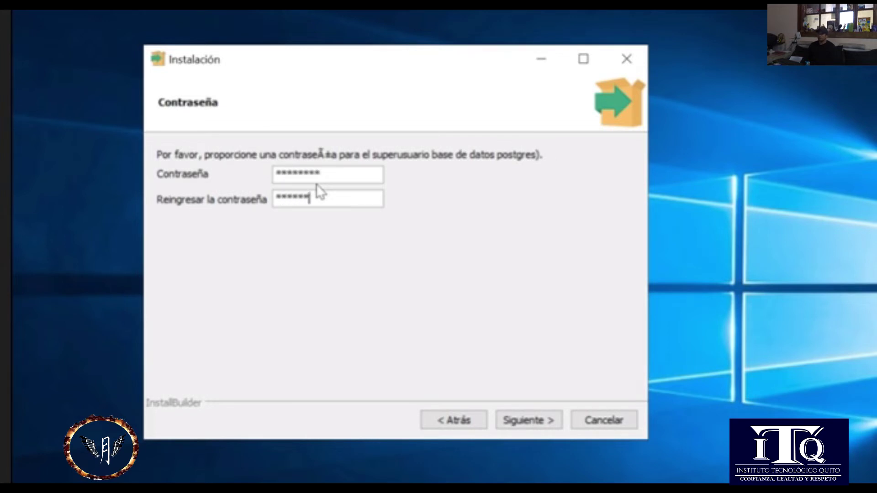
{"action": "type", "text": "****"}
{"action": "key", "text": "shift+Tab"}
{"action": "type", "text": "*********"}
{"action": "key", "text": "Tab"}
{"action": "type", "text": "*********"}
{"action": "left_click", "coordinate": [524, 420]}
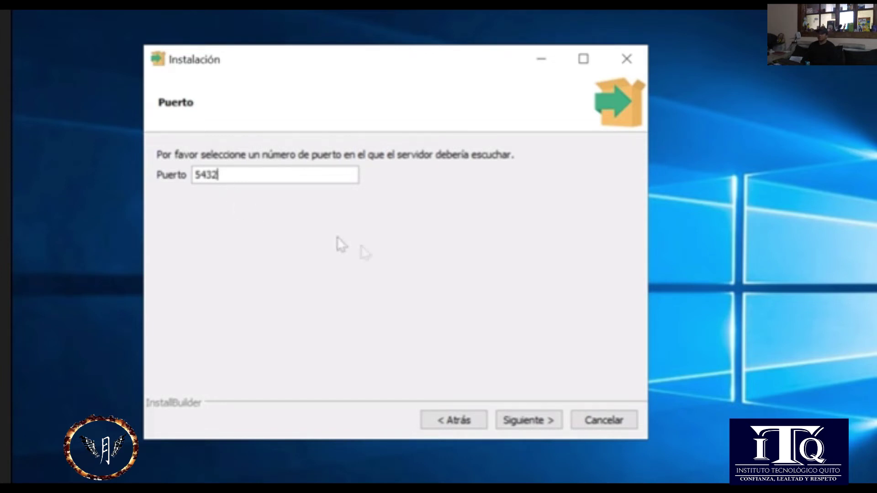
- Keep port 5432 and the default regional configuration, and start the PostgreSQL installation
{"action": "left_click", "coordinate": [547, 426]}
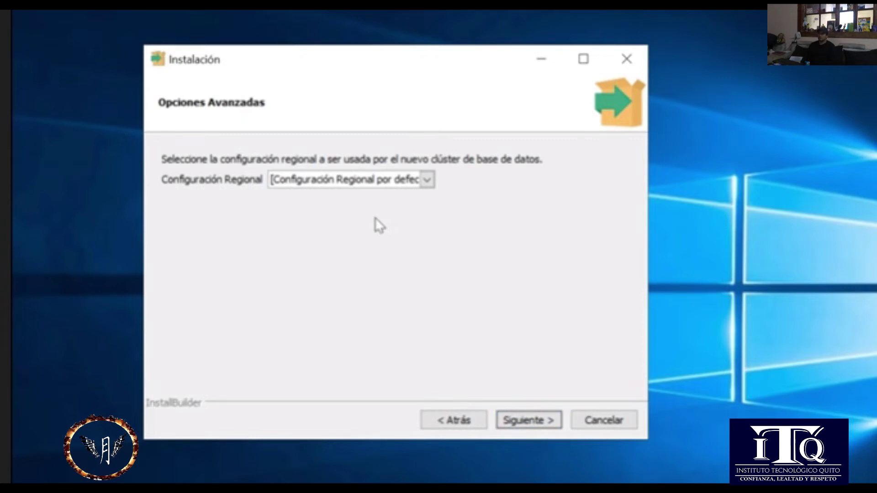
{"action": "left_click", "coordinate": [526, 423]}
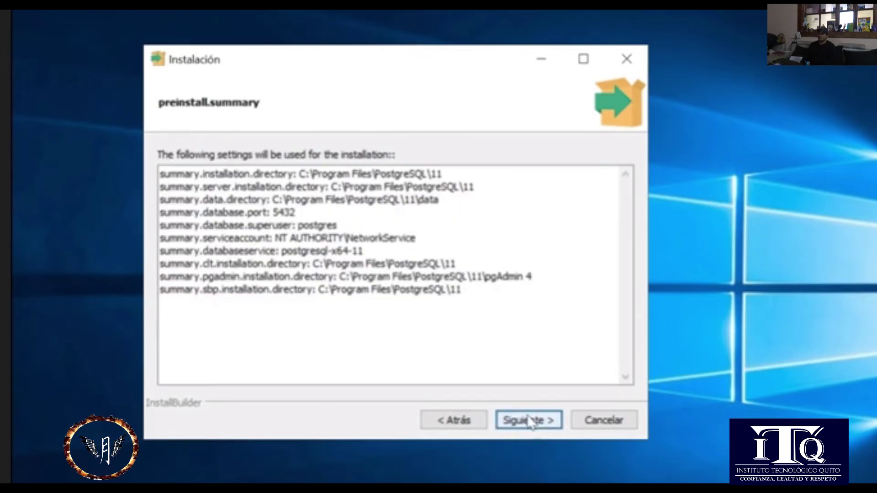
{"action": "left_click", "coordinate": [530, 421]}
{"action": "left_click", "coordinate": [454, 420]}
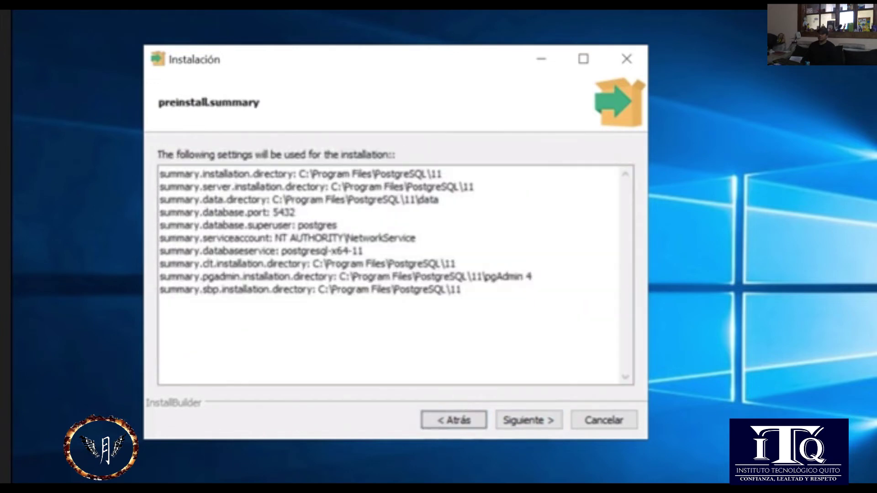
{"action": "left_click", "coordinate": [525, 420]}
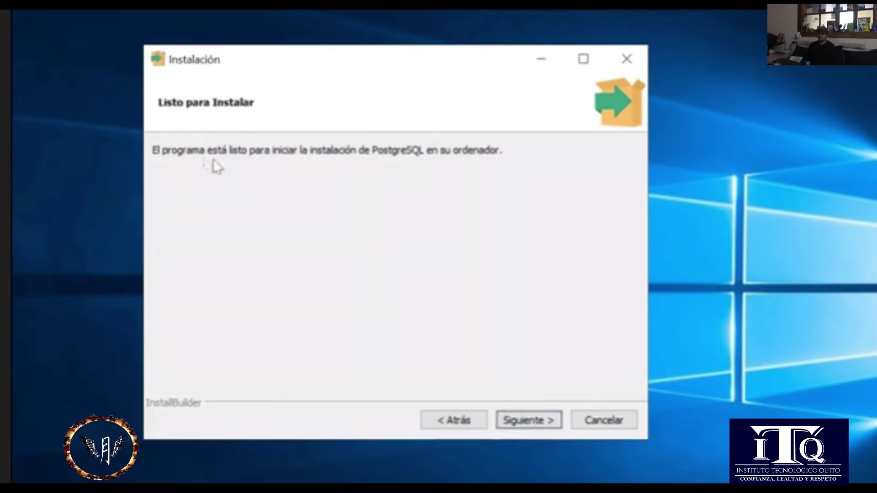
{"action": "left_click", "coordinate": [539, 423]}
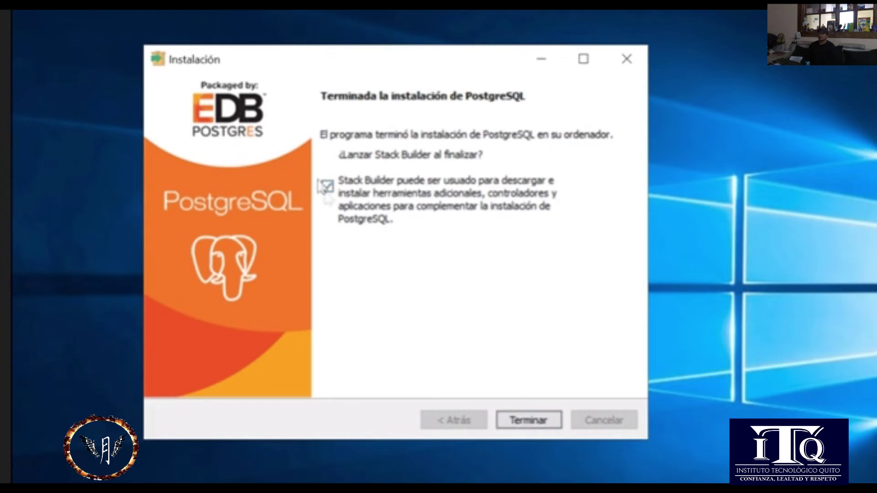
- Finish the installer with Stack Builder launching, and choose PostgreSQL 11 (x64) on port 5432 as the target installation
{"action": "left_click", "coordinate": [521, 419]}
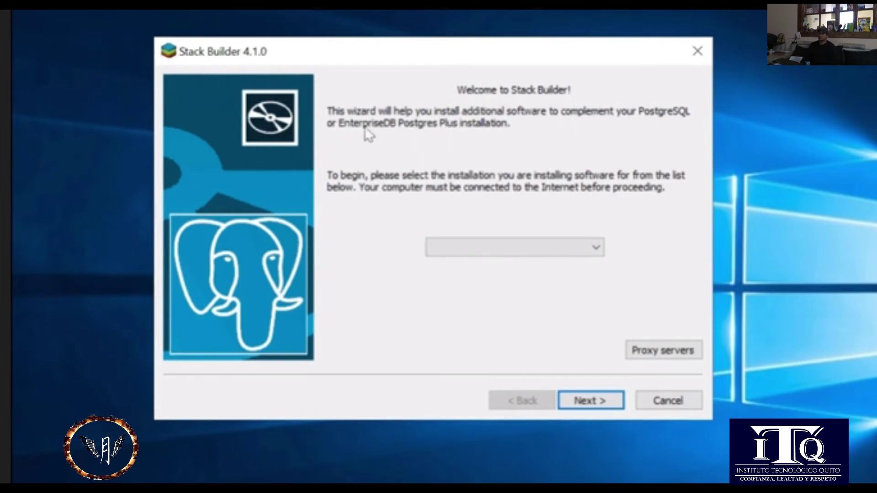
{"action": "left_click", "coordinate": [547, 251]}
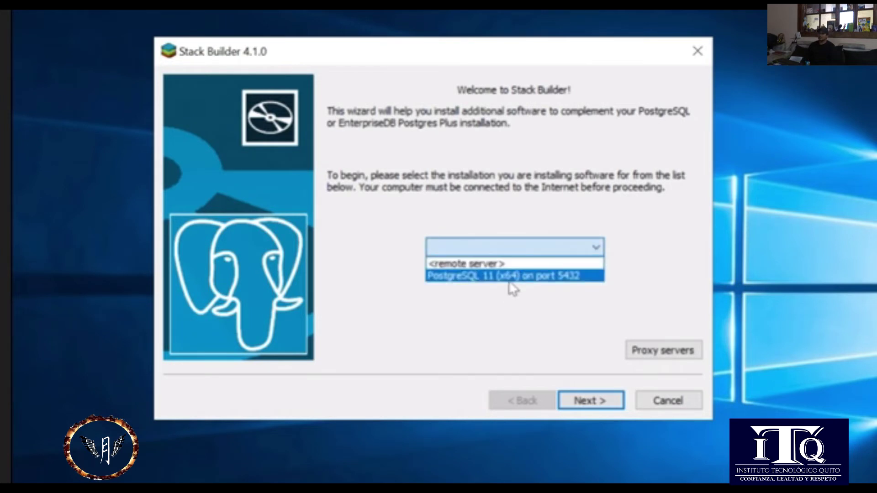
{"action": "left_click", "coordinate": [548, 278]}
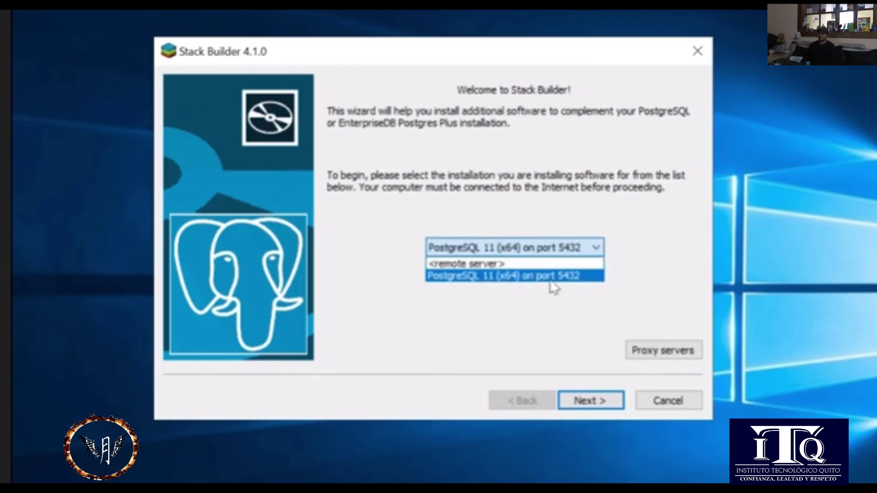
{"action": "left_click", "coordinate": [564, 279]}
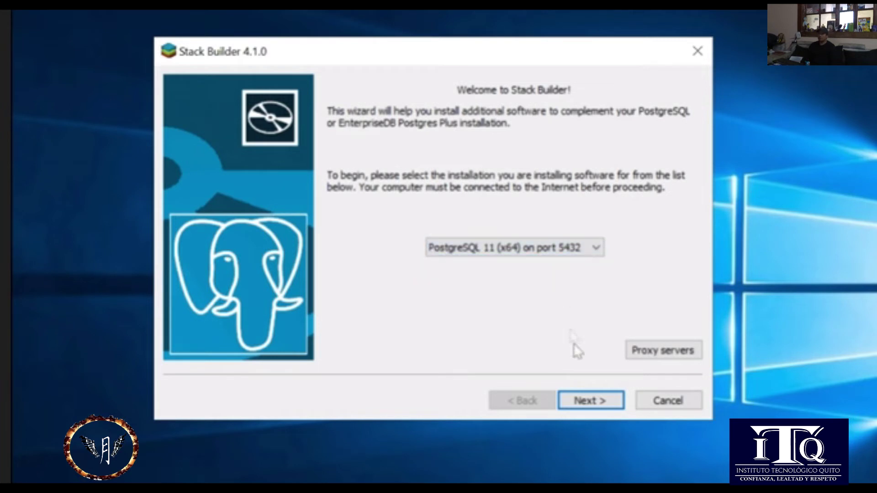
{"action": "left_click", "coordinate": [594, 405]}
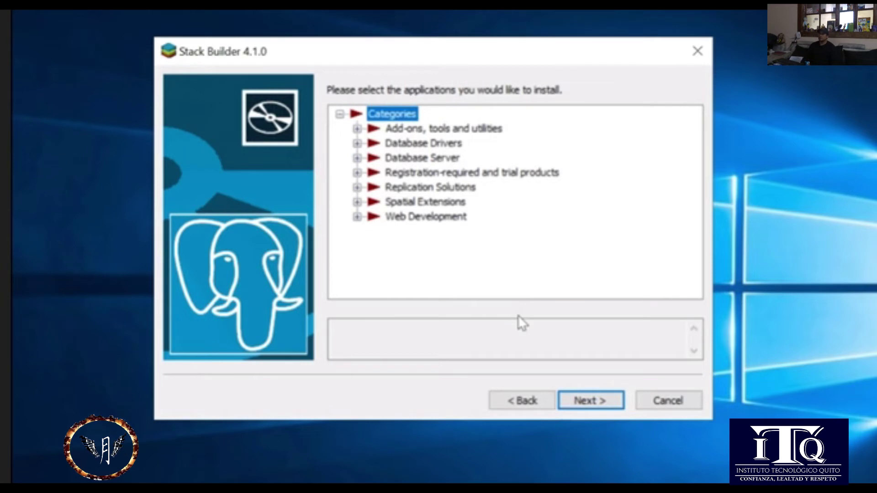
- Examine the Add-ons, tools and utilities category and the Npgsql and pgJDBC entries under Database Drivers
{"action": "left_click", "coordinate": [357, 129]}
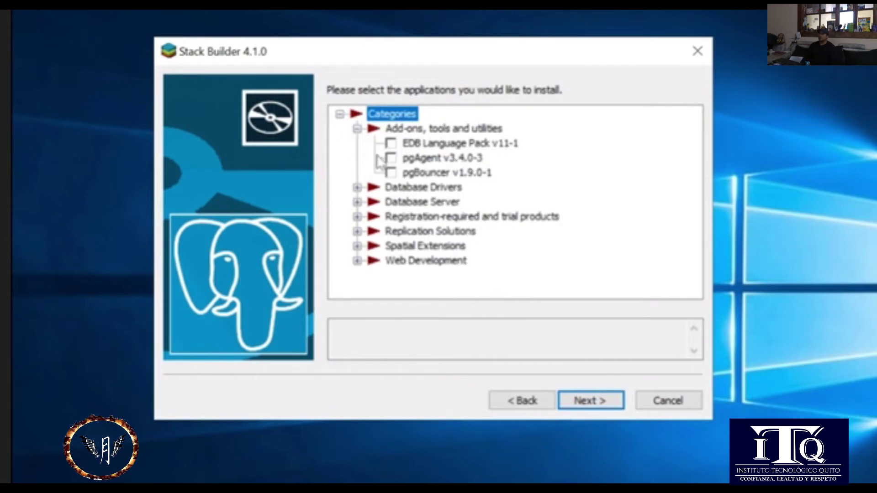
{"action": "left_click", "coordinate": [357, 129]}
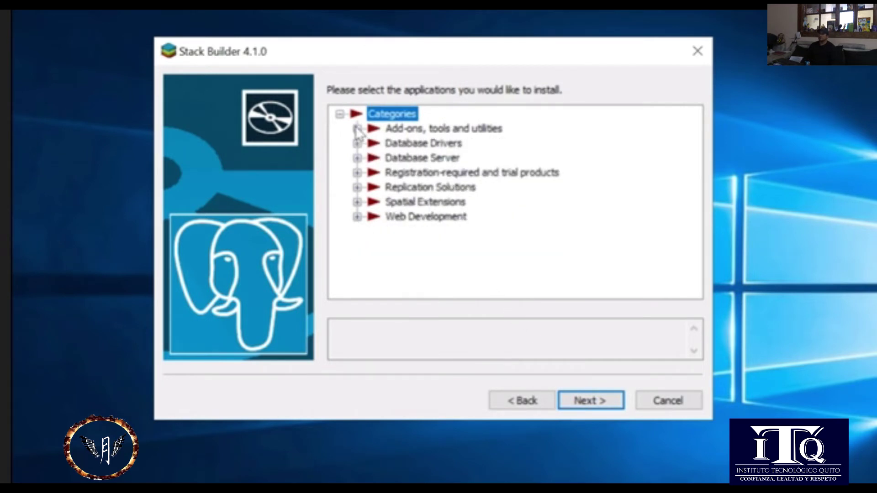
{"action": "left_click", "coordinate": [357, 144]}
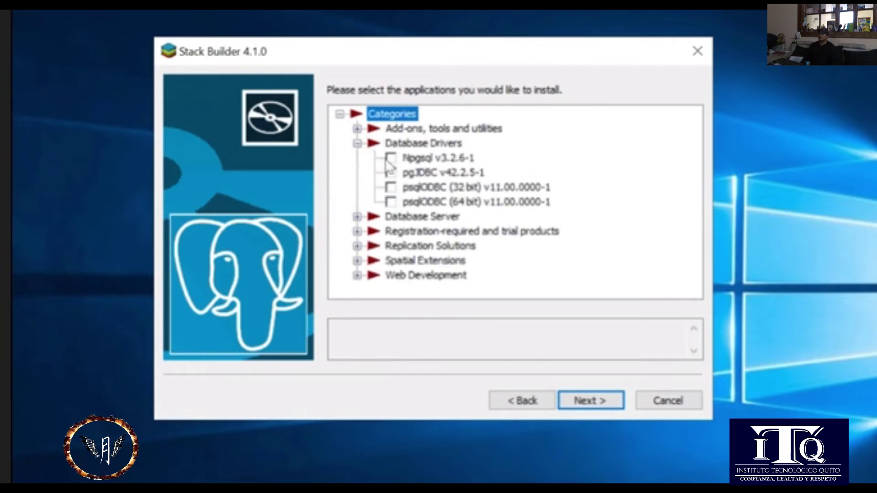
{"action": "left_click", "coordinate": [404, 159]}
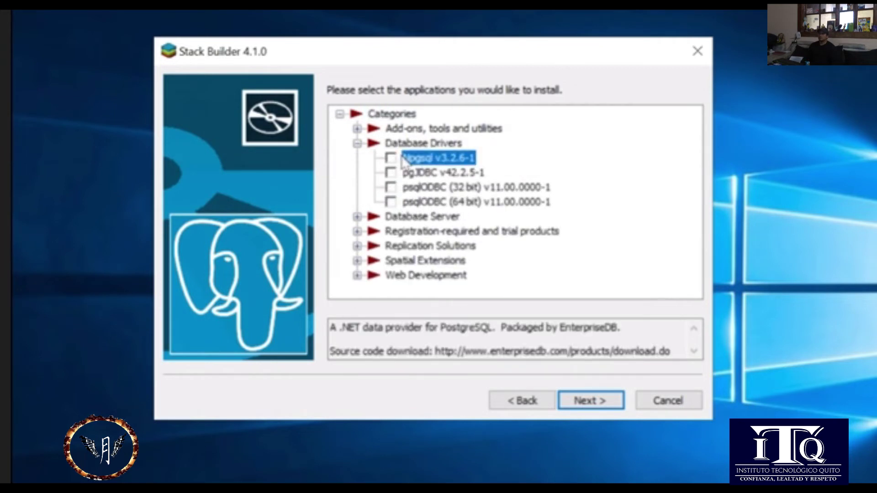
{"action": "left_click", "coordinate": [427, 174]}
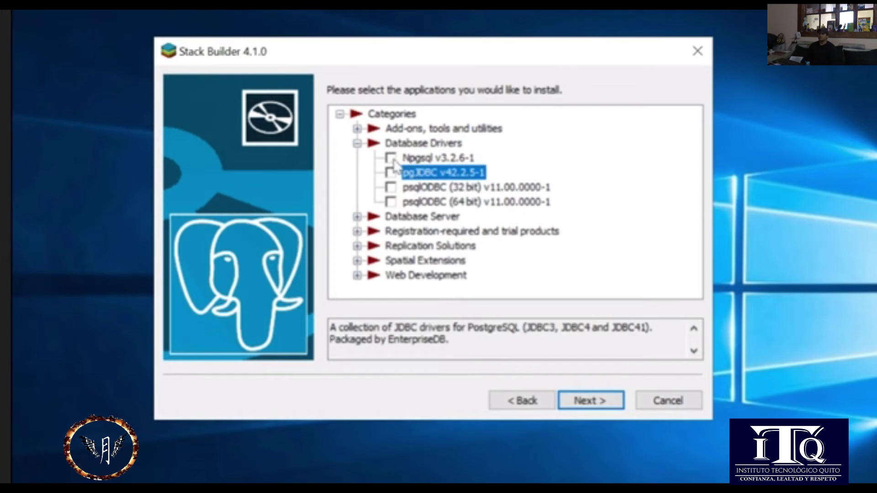
{"action": "left_click", "coordinate": [357, 143]}
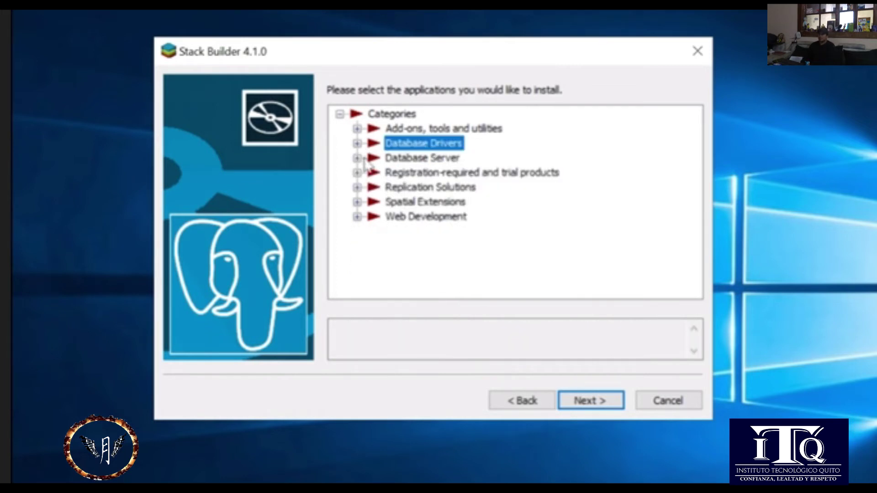
- Select the Npgsql v3.2.6-1, pgJDBC v42.2.5-1, and both 32-bit and 64-bit psqlODBC v11.00.0000-1 database drivers for installation
{"action": "left_click", "coordinate": [357, 143]}
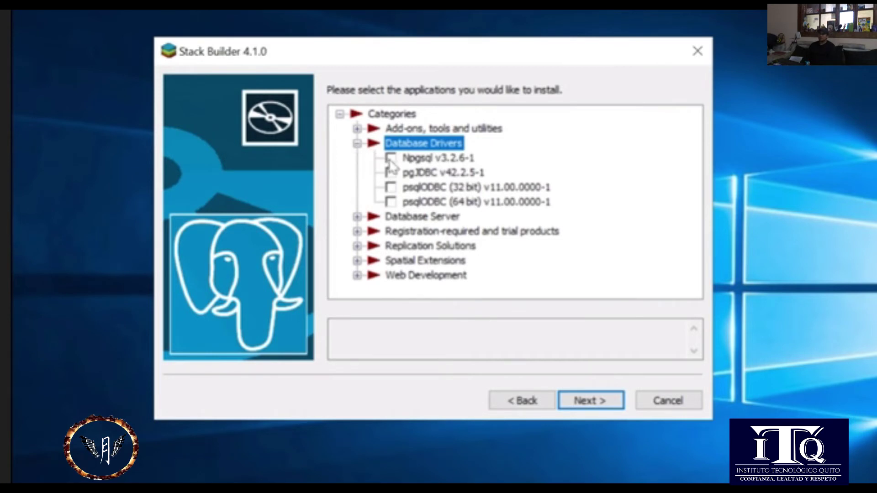
{"action": "left_click", "coordinate": [390, 160]}
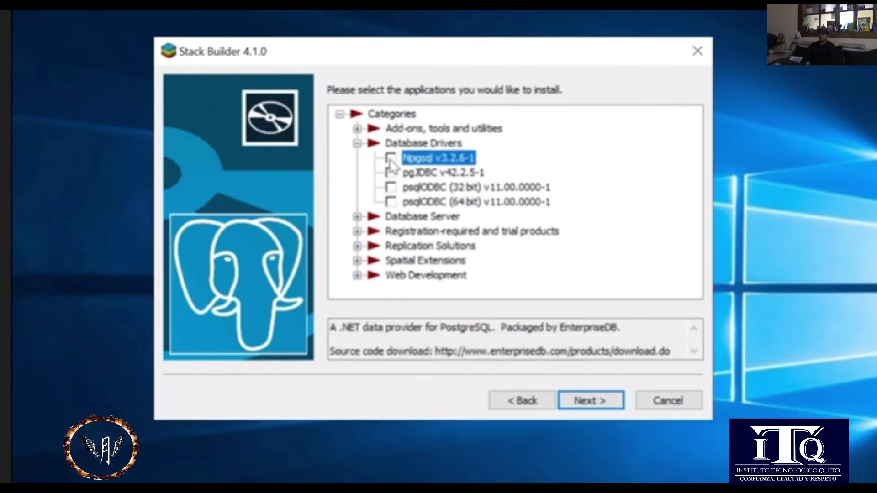
{"action": "left_click", "coordinate": [411, 173]}
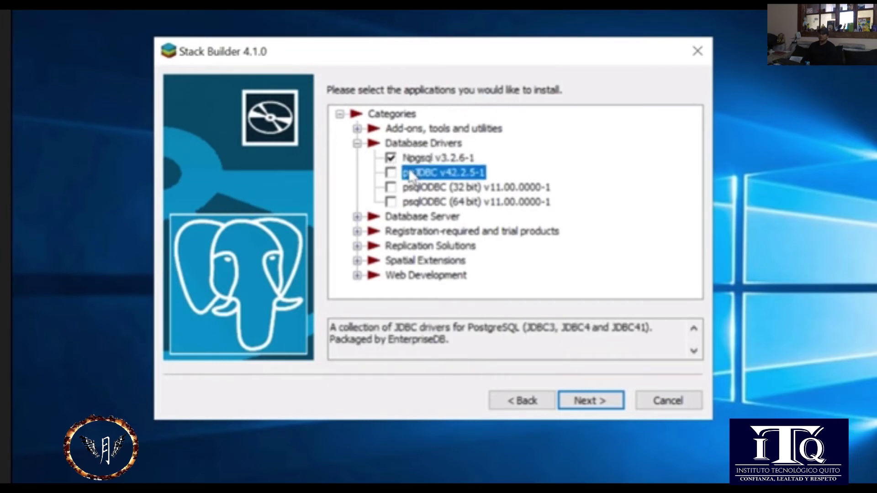
{"action": "left_click", "coordinate": [390, 173]}
{"action": "left_click", "coordinate": [397, 189]}
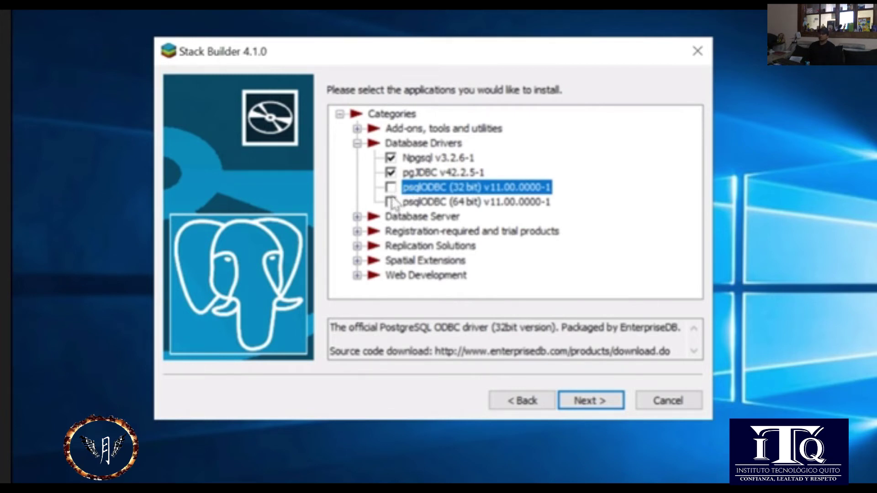
{"action": "left_click", "coordinate": [391, 187]}
{"action": "left_click", "coordinate": [394, 203]}
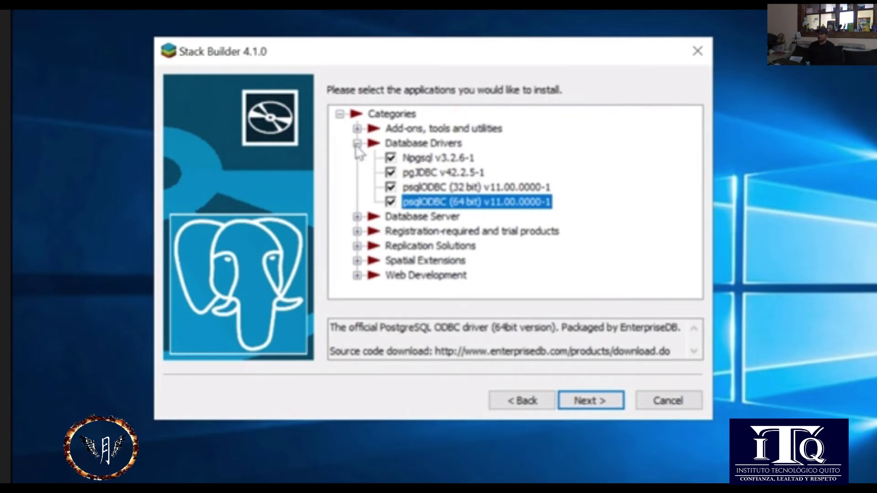
- Examine the Database Server and Web Development categories, and review the selected entries under Database Drivers
{"action": "left_click", "coordinate": [358, 144]}
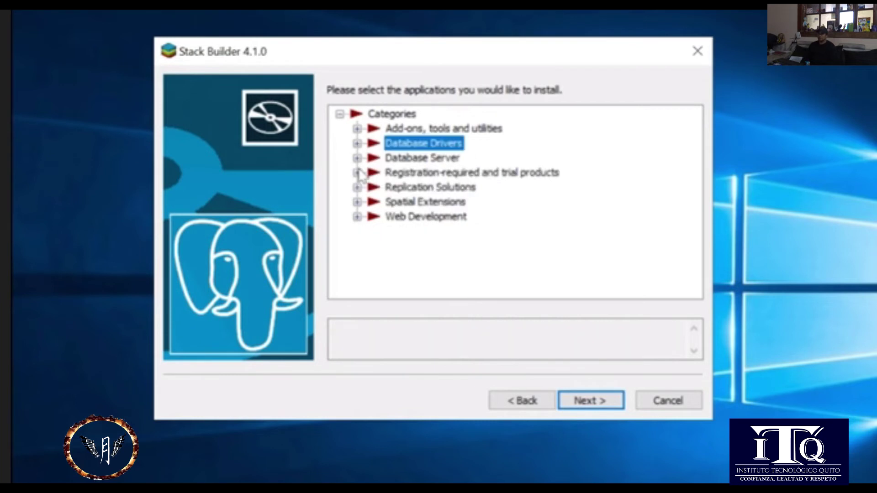
{"action": "left_click", "coordinate": [358, 158]}
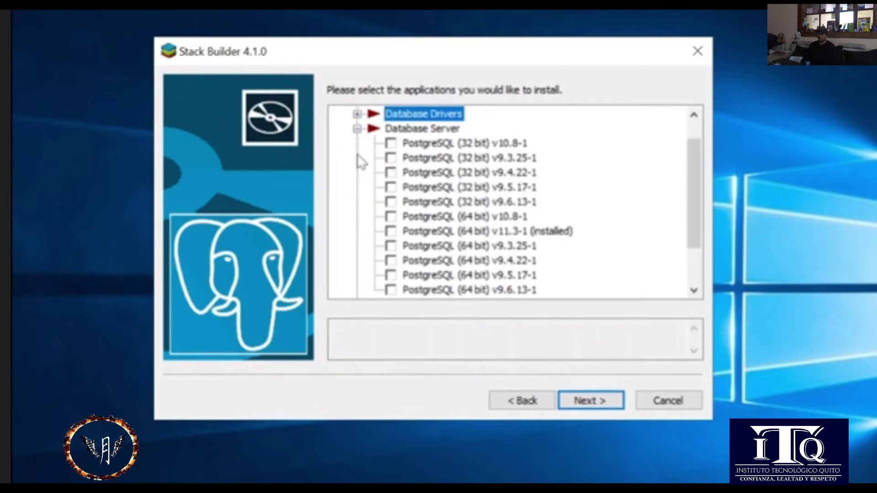
{"action": "left_click", "coordinate": [357, 128]}
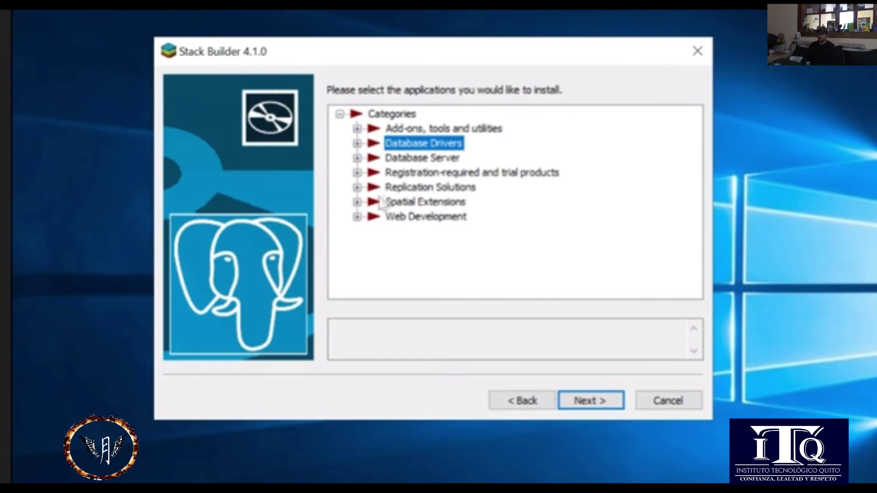
{"action": "left_click", "coordinate": [357, 217]}
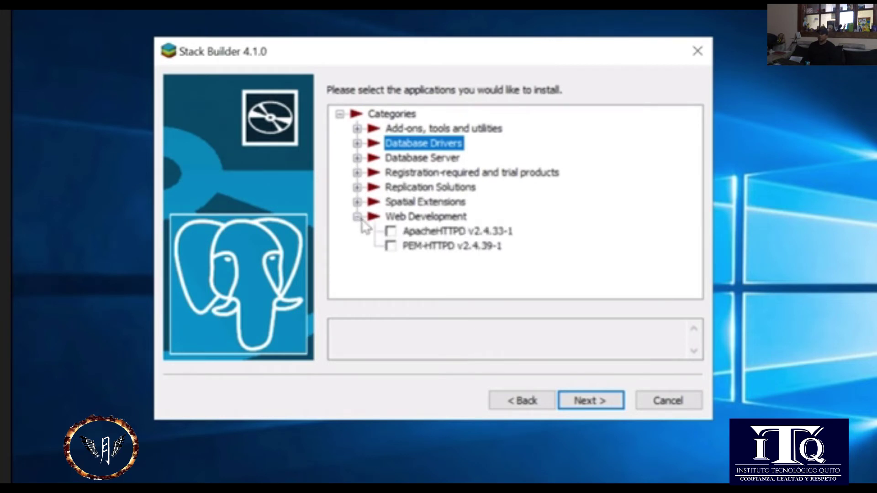
{"action": "left_click", "coordinate": [357, 216]}
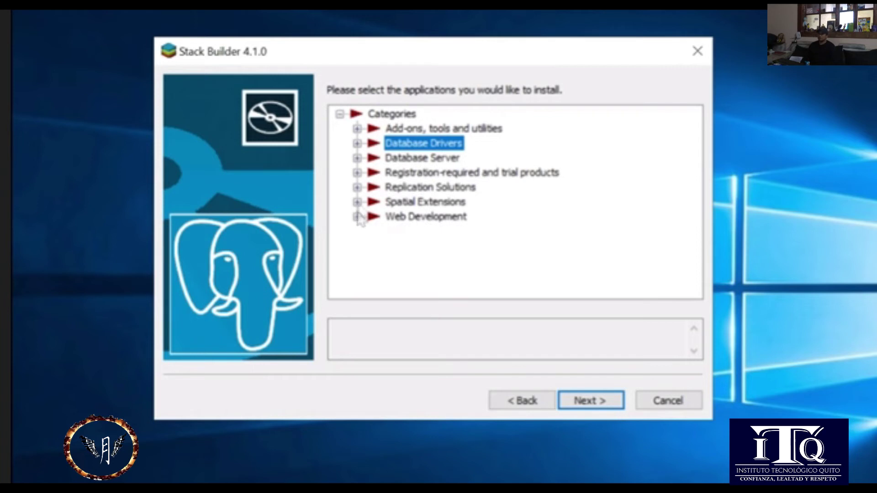
{"action": "left_click", "coordinate": [357, 144]}
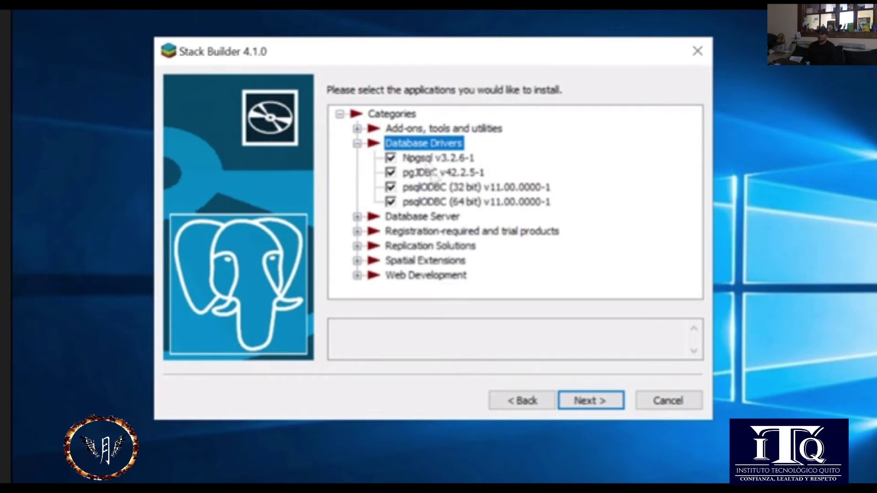
{"action": "left_click", "coordinate": [357, 143]}
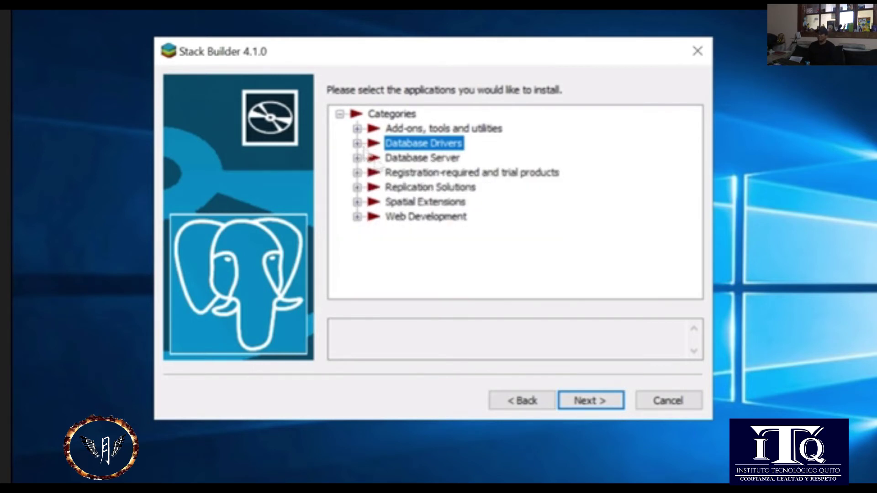
- Download the selected driver packages to C:\Users\user and start their installations without skipping them
{"action": "left_click", "coordinate": [577, 398]}
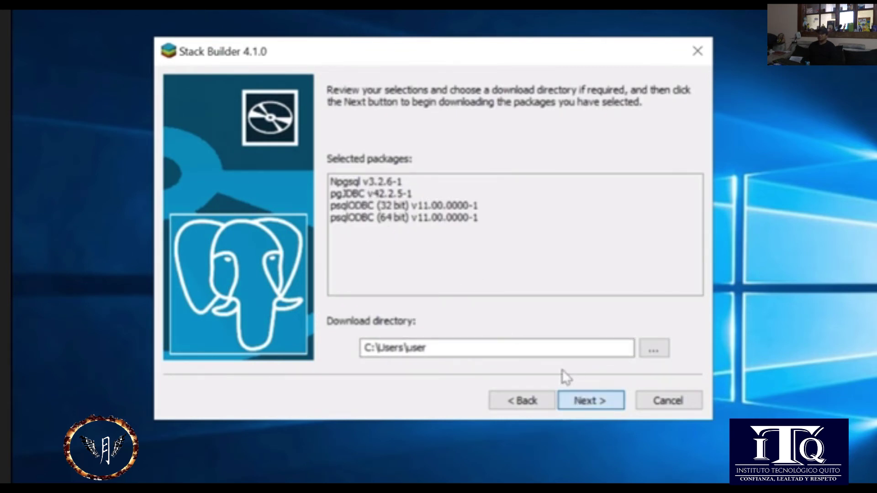
{"action": "left_click", "coordinate": [580, 402]}
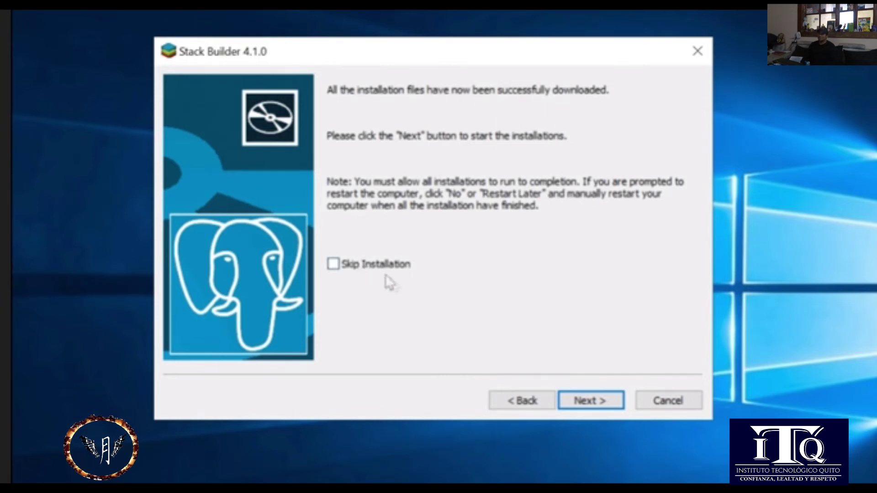
{"action": "left_click", "coordinate": [602, 402]}
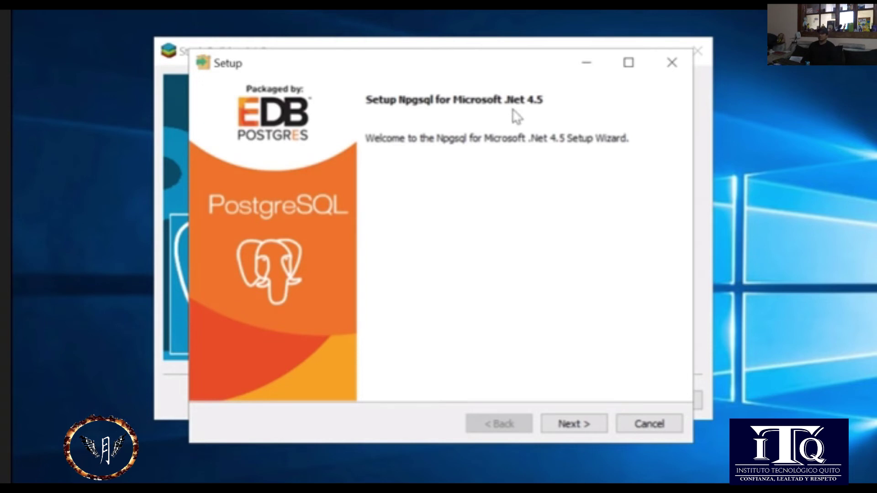
- Install Npgsql for Microsoft .Net 4.5 in C:\Program Files (x86)\PostgreSQL\Npgsql and finish its setup wizard
{"action": "left_click", "coordinate": [578, 431]}
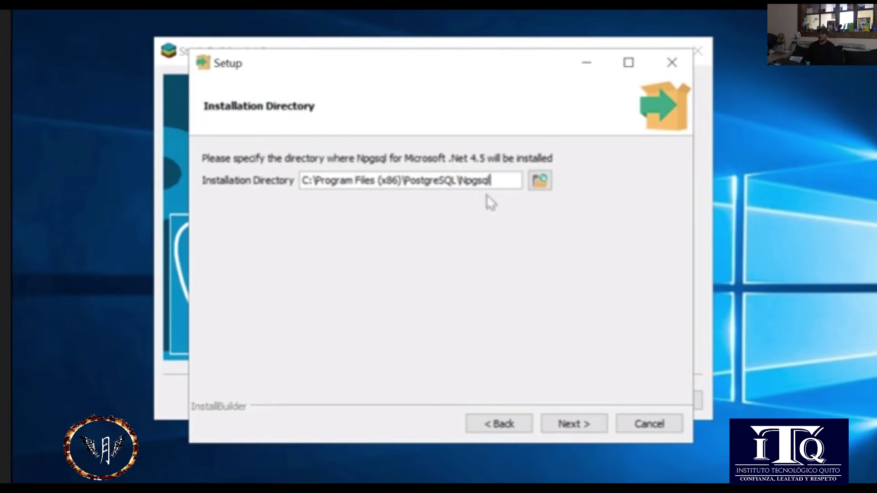
{"action": "left_click", "coordinate": [569, 422]}
{"action": "left_click", "coordinate": [569, 419]}
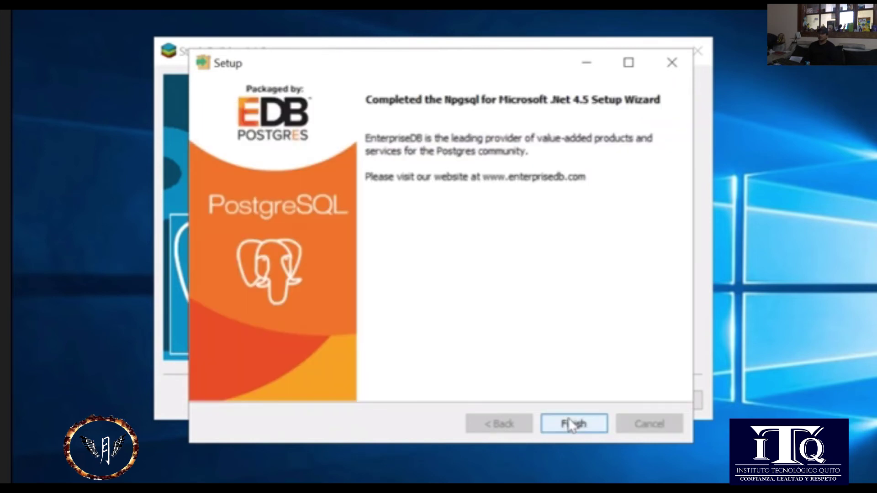
{"action": "left_click", "coordinate": [569, 424]}
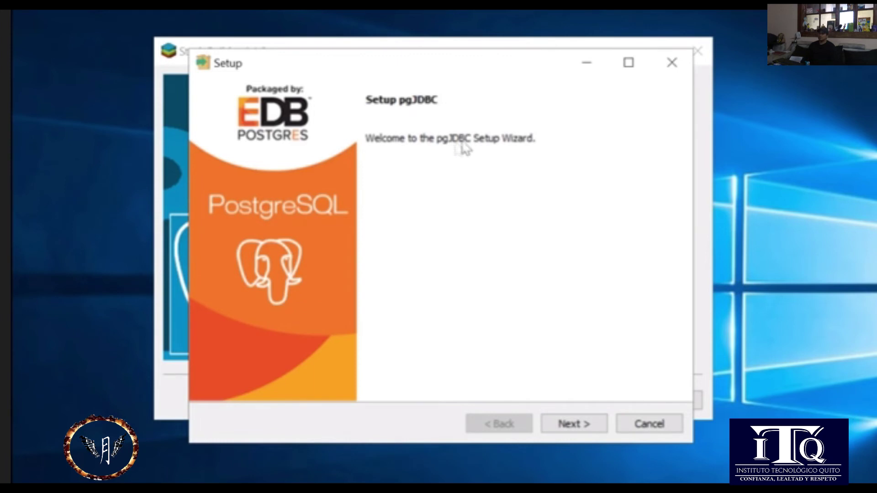
- Install pgJDBC in its default directory and finish its setup wizard
{"action": "left_click", "coordinate": [554, 431]}
{"action": "left_click", "coordinate": [578, 432]}
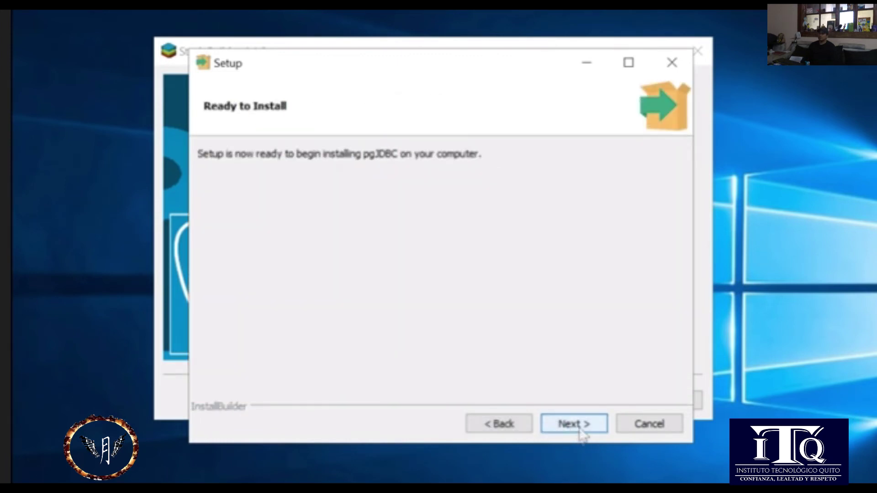
{"action": "left_click", "coordinate": [579, 427]}
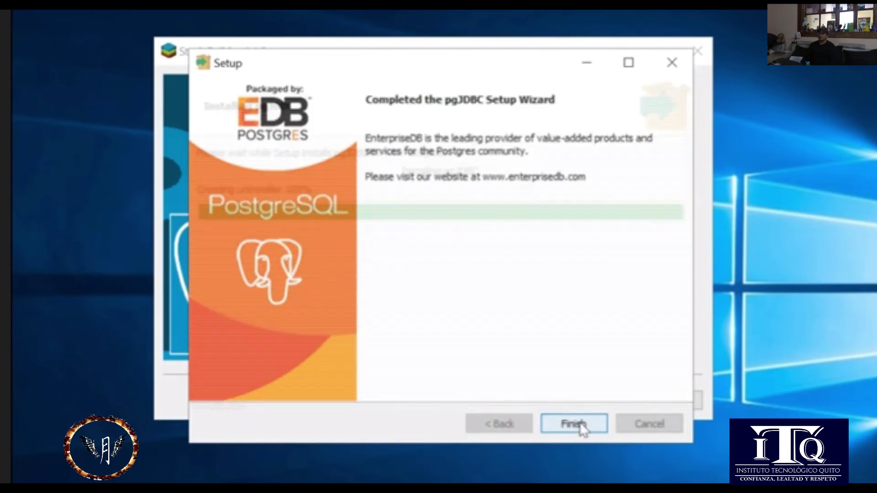
{"action": "left_click", "coordinate": [579, 424]}
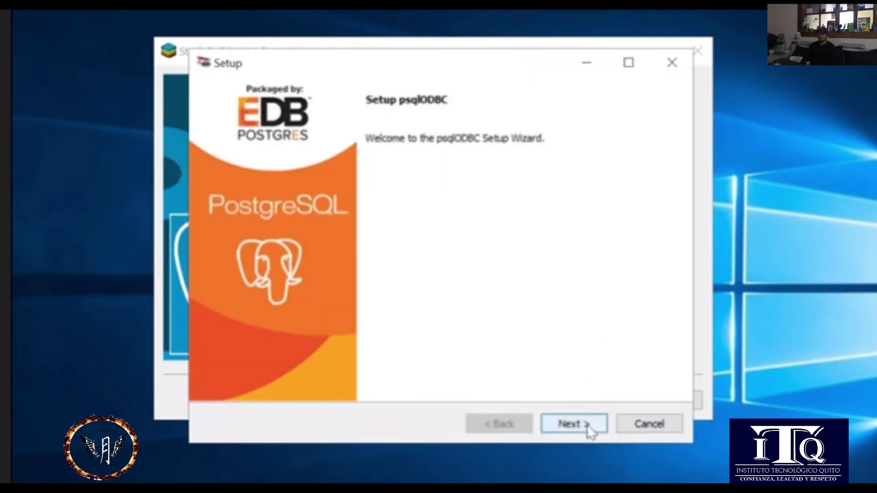
- Install psqlODBC with the default settings, finish its setup wizard and close Stack Builder
{"action": "left_click", "coordinate": [588, 429]}
{"action": "left_click", "coordinate": [589, 430]}
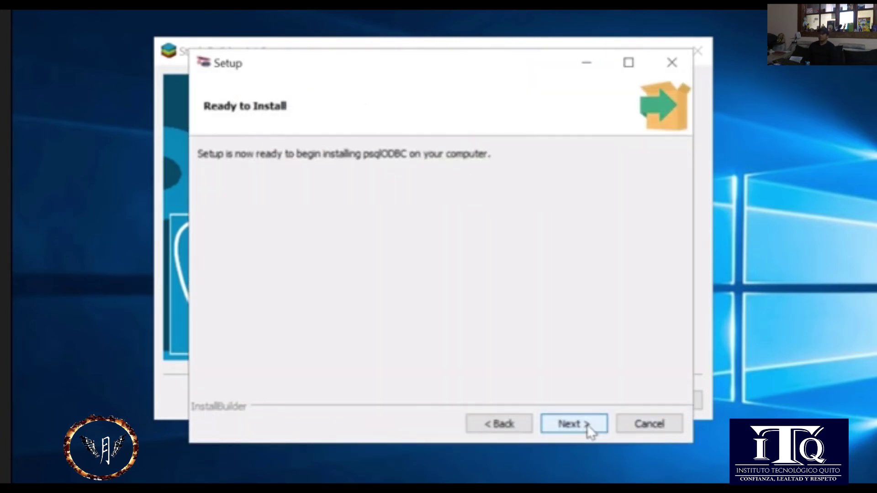
{"action": "left_click", "coordinate": [589, 428]}
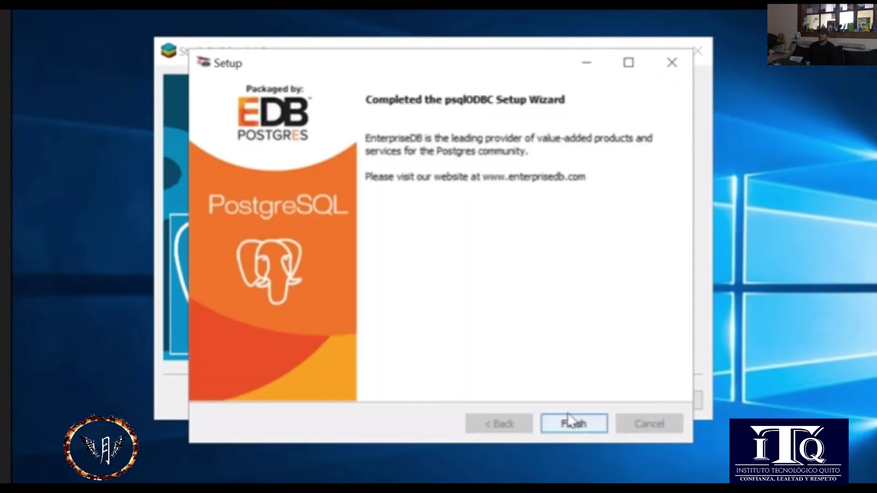
{"action": "left_click", "coordinate": [567, 422]}
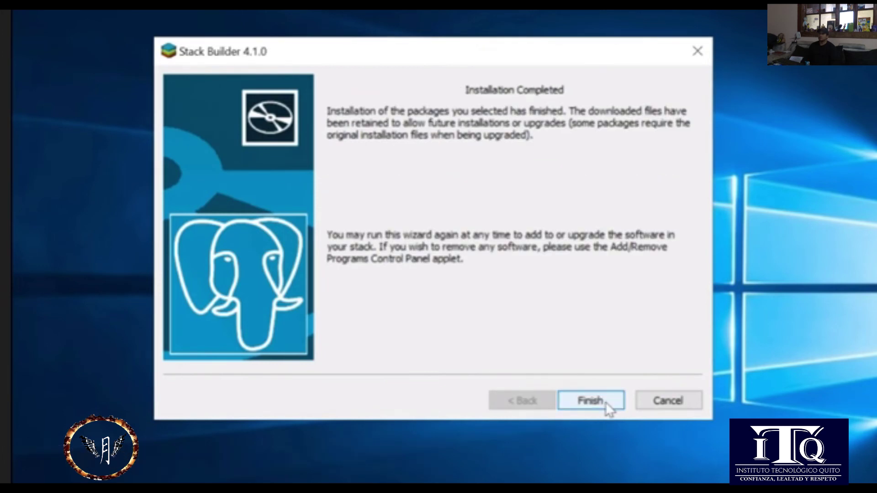
{"action": "left_click", "coordinate": [591, 401]}
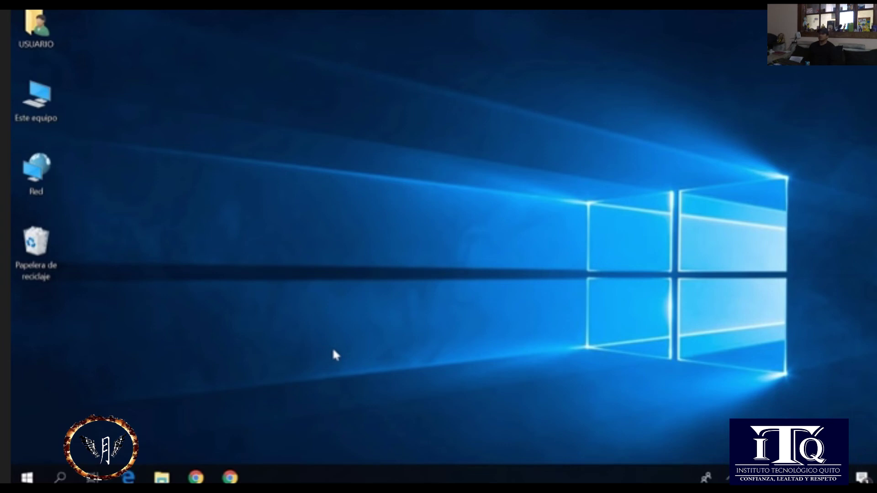
- Launch pgAdmin 4 from the PostgreSQL 11 program group and close its extra copy in Microsoft Edge
{"action": "left_click", "coordinate": [14, 478]}
{"action": "scroll", "coordinate": [103, 322], "scroll_direction": "down", "scroll_amount": 15}
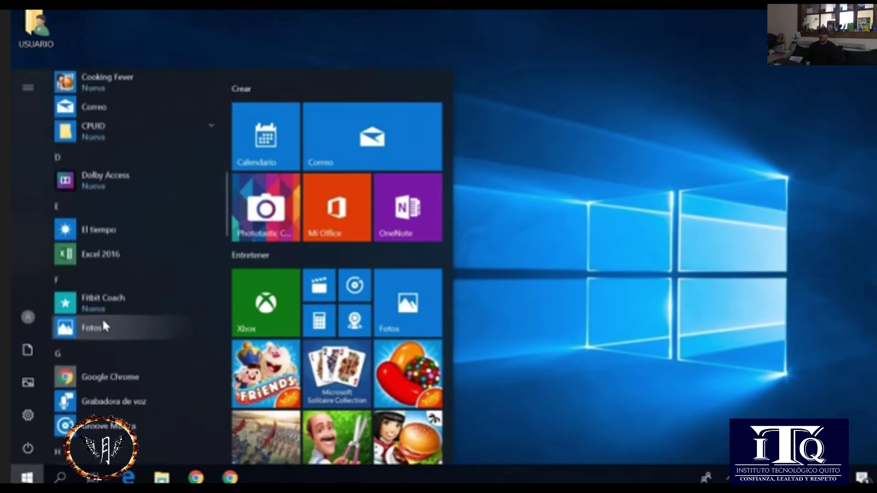
{"action": "scroll", "coordinate": [104, 324], "scroll_direction": "down", "scroll_amount": 10}
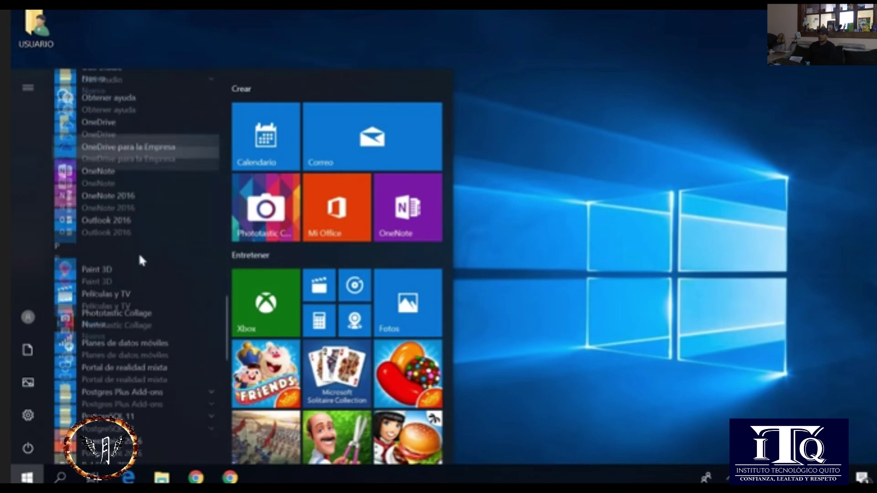
{"action": "scroll", "coordinate": [140, 257], "scroll_direction": "down", "scroll_amount": 3}
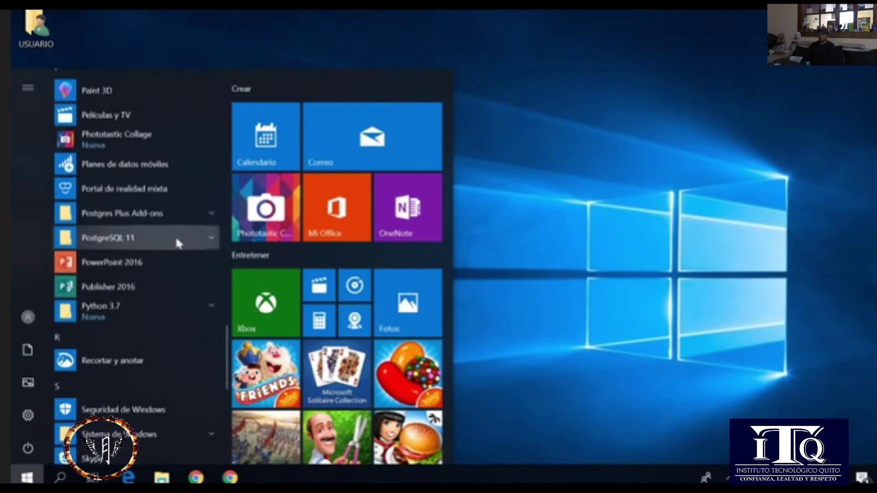
{"action": "left_click", "coordinate": [197, 217]}
{"action": "left_click", "coordinate": [201, 215]}
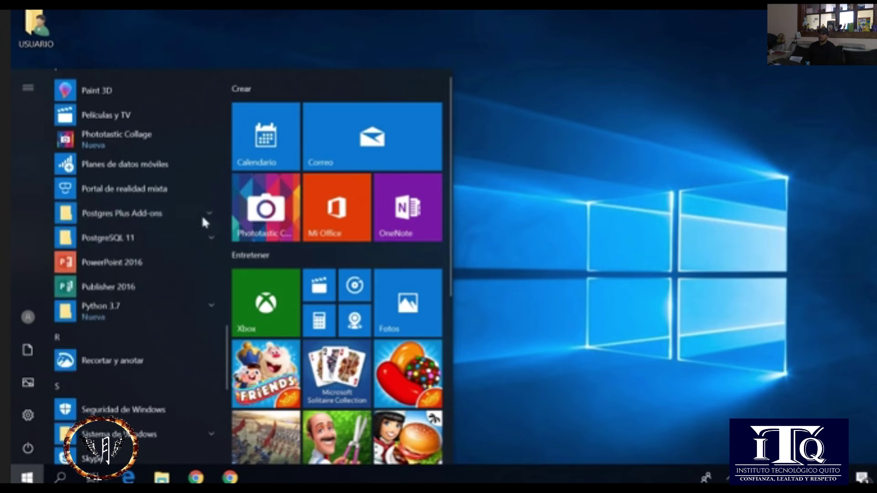
{"action": "left_click", "coordinate": [183, 244]}
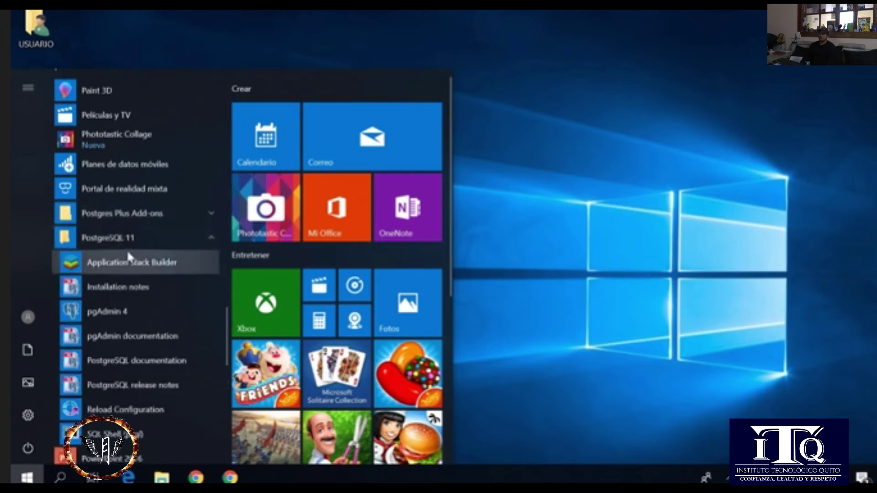
{"action": "scroll", "coordinate": [132, 246], "scroll_direction": "down", "scroll_amount": 2}
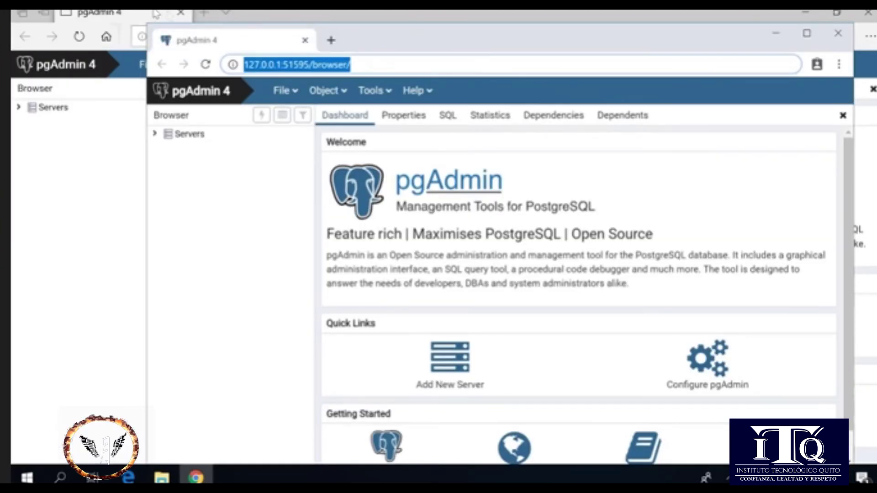
{"action": "left_click", "coordinate": [181, 13]}
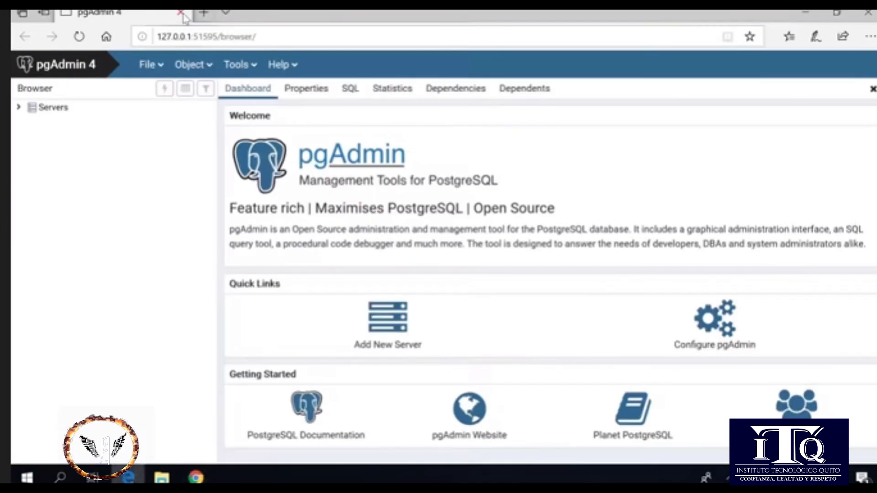
- Connect through SQL Shell (psql) with the default localhost, postgres database, port 5432 and postgres username, entering the database user's password
{"action": "left_click_drag", "start_coordinate": [292, 37], "coordinate": [205, 23]}
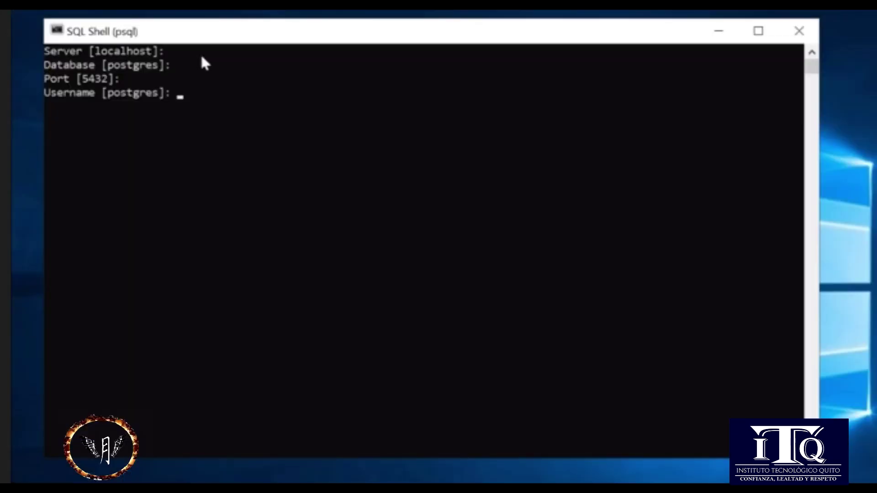
{"action": "key", "text": "Return"}
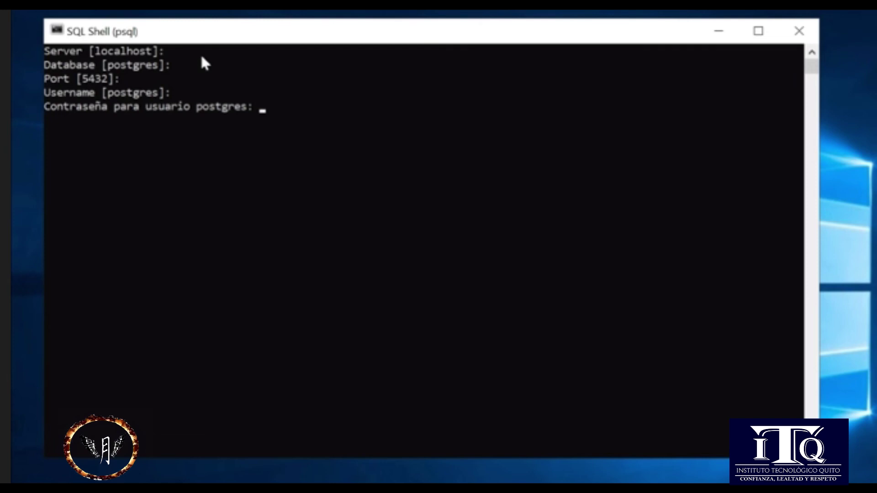
{"action": "key", "text": "Return"}
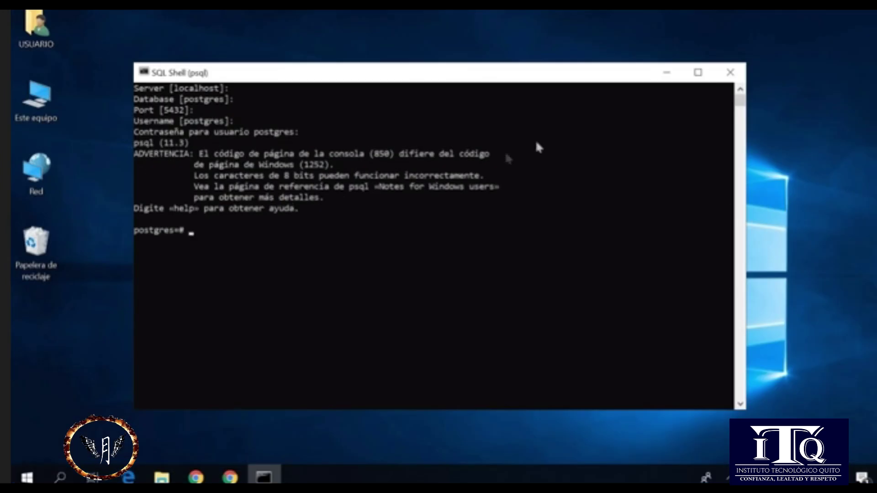
- Highlight the connection output in SQL Shell, clear the selection and close the shell
{"action": "left_click_drag", "start_coordinate": [220, 253], "coordinate": [205, 109]}
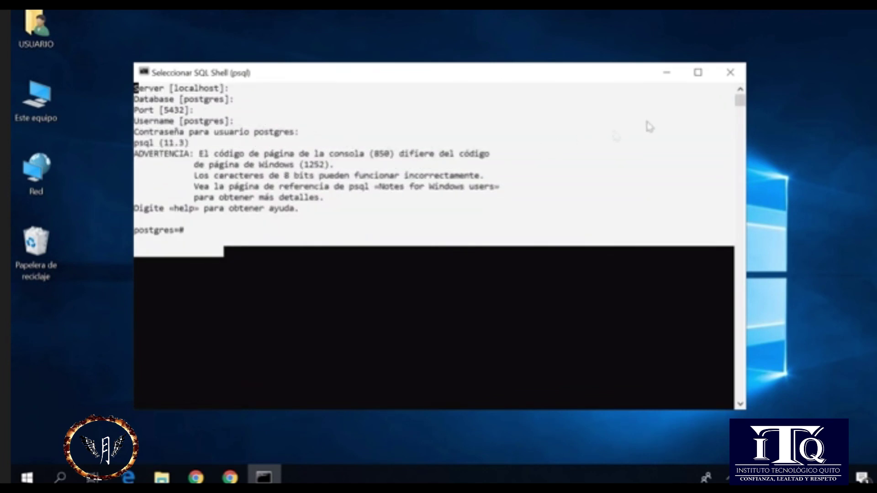
{"action": "left_click", "coordinate": [587, 135]}
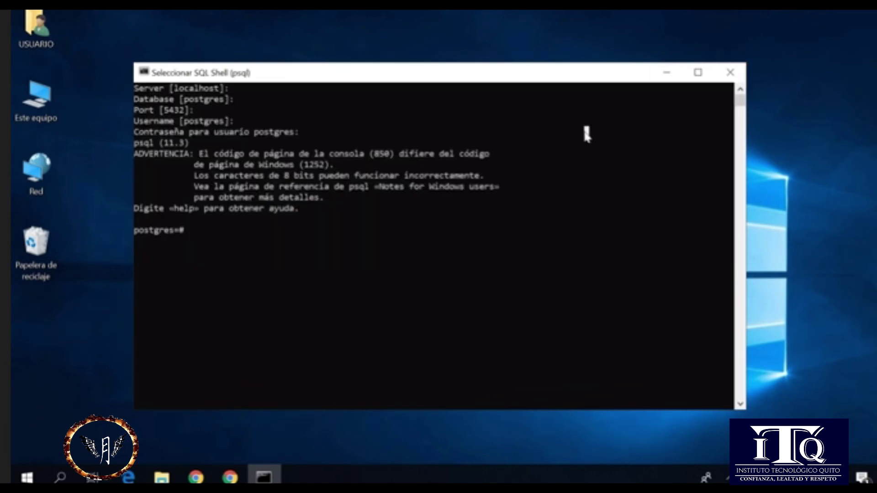
{"action": "left_click", "coordinate": [730, 72]}
- Launch pgAdmin 4 from the PostgreSQL 11 program group and open it in Microsoft Edge, set as the app always used
{"action": "left_click", "coordinate": [27, 477]}
{"action": "scroll", "coordinate": [126, 263], "scroll_direction": "down", "scroll_amount": 10}
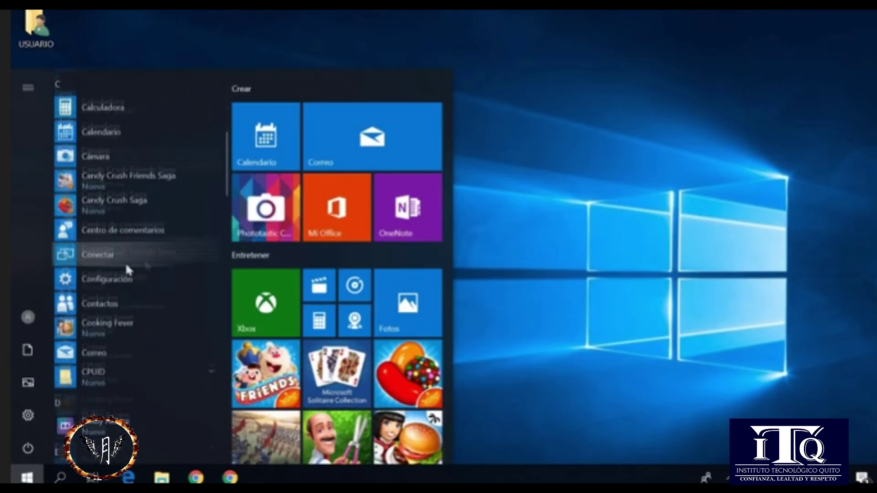
{"action": "scroll", "coordinate": [118, 284], "scroll_direction": "down", "scroll_amount": 10}
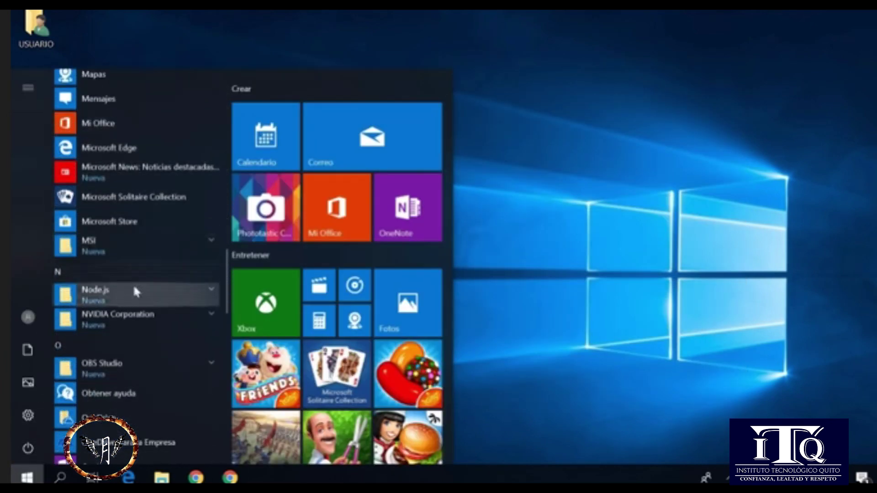
{"action": "scroll", "coordinate": [149, 273], "scroll_direction": "down", "scroll_amount": 10}
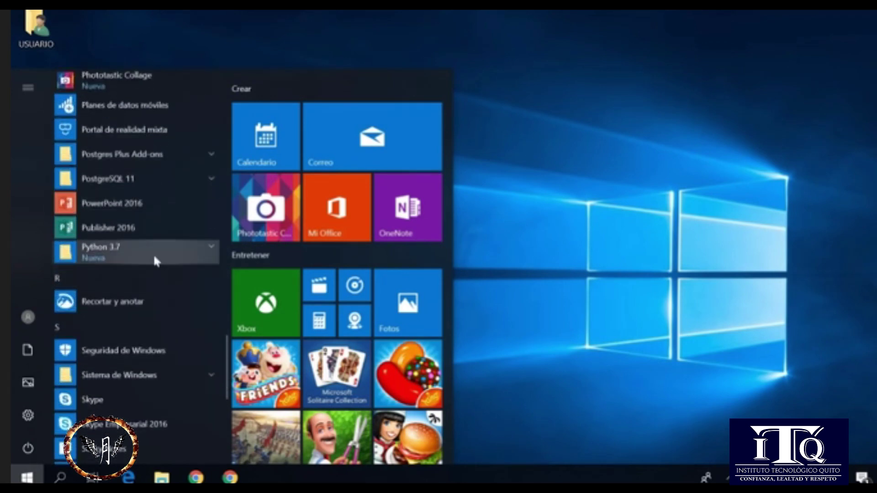
{"action": "left_click", "coordinate": [168, 165]}
{"action": "left_click", "coordinate": [174, 162]}
{"action": "left_click", "coordinate": [172, 178]}
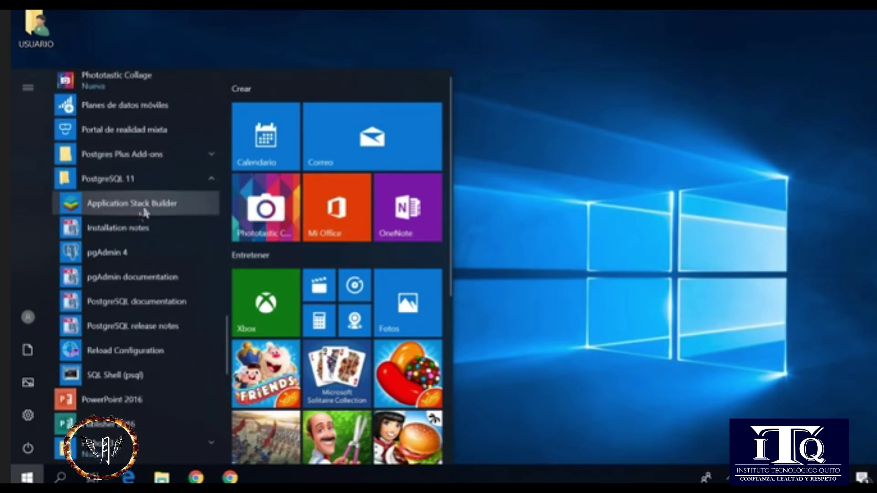
{"action": "left_click", "coordinate": [131, 257]}
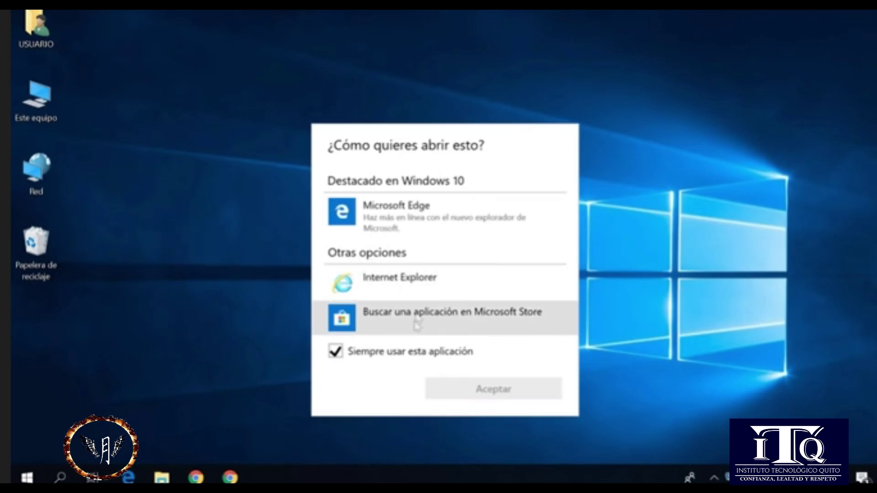
{"action": "left_click", "coordinate": [436, 211]}
{"action": "left_click", "coordinate": [487, 396]}
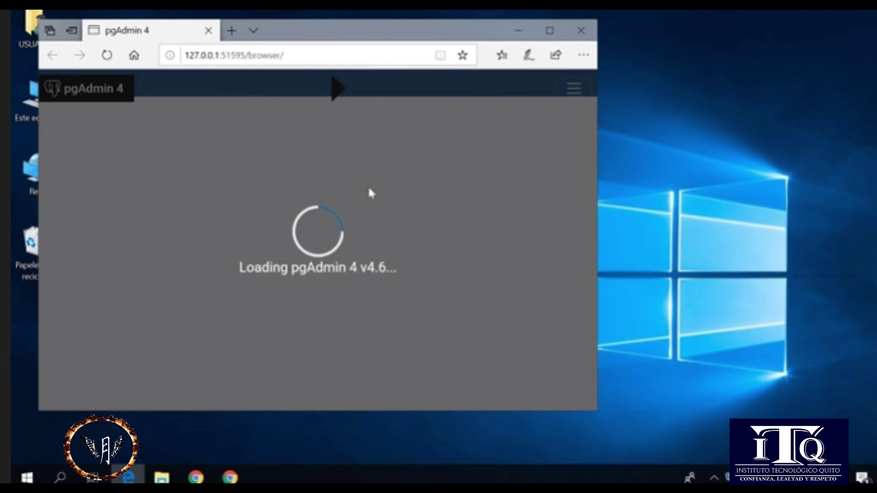
- Maximize the pgAdmin 4 browser window, expand Servers and open the connection dialog for the PostgreSQL 11 server
{"action": "left_click_drag", "start_coordinate": [371, 39], "coordinate": [388, 42]}
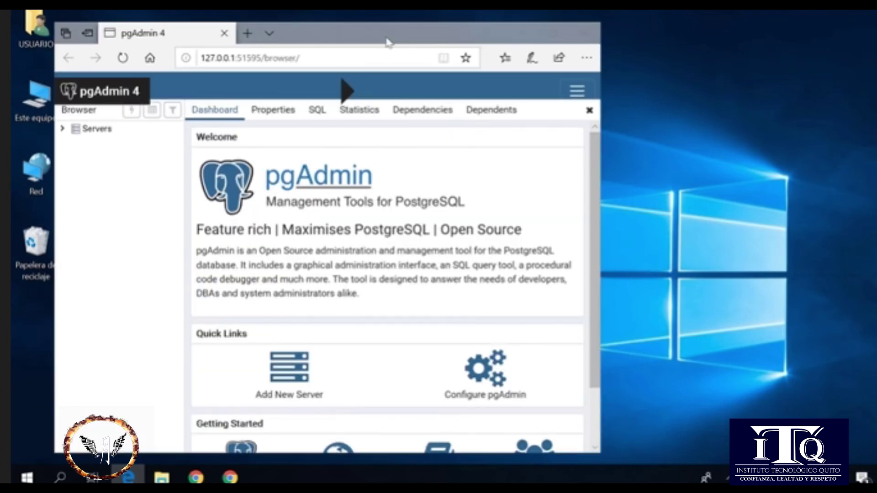
{"action": "double_click", "coordinate": [387, 42]}
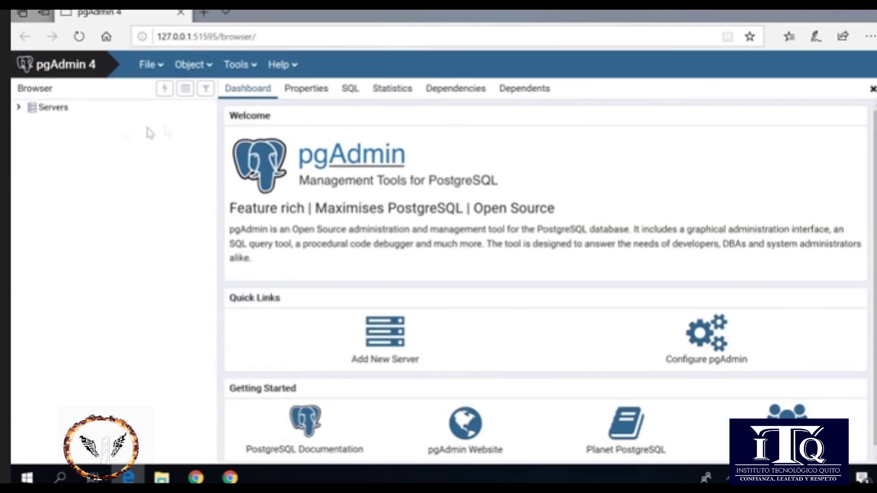
{"action": "left_click", "coordinate": [18, 110]}
{"action": "left_click", "coordinate": [43, 123]}
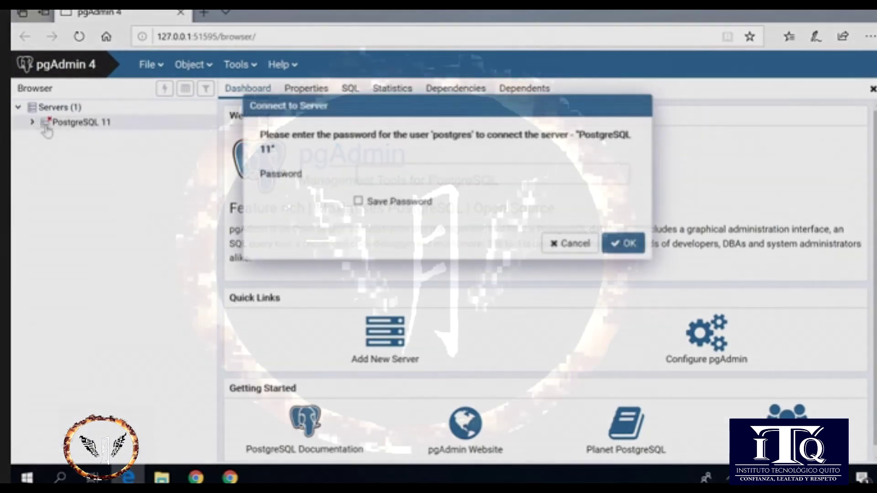